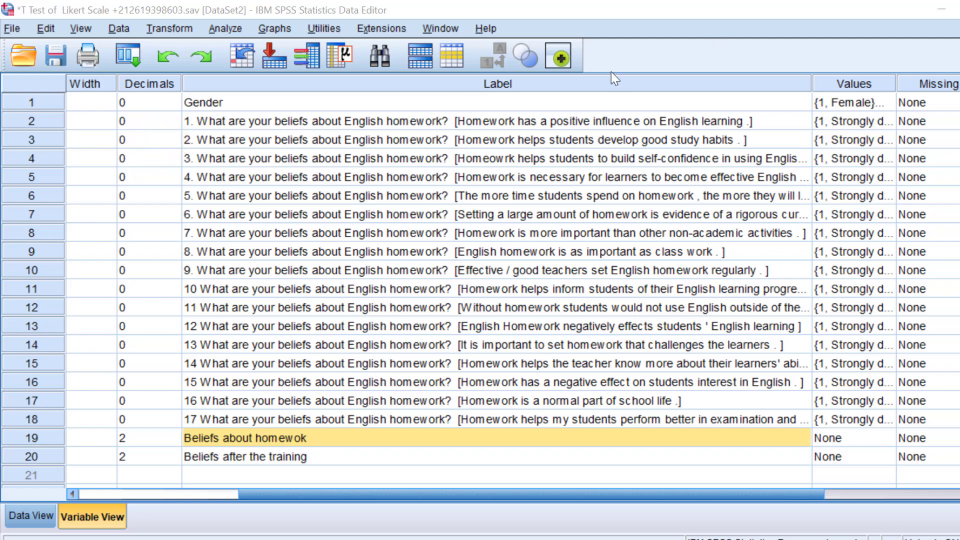
Step: Check the value codes defined for Gender in Variable View and close them unchanged
left_click(301, 103)
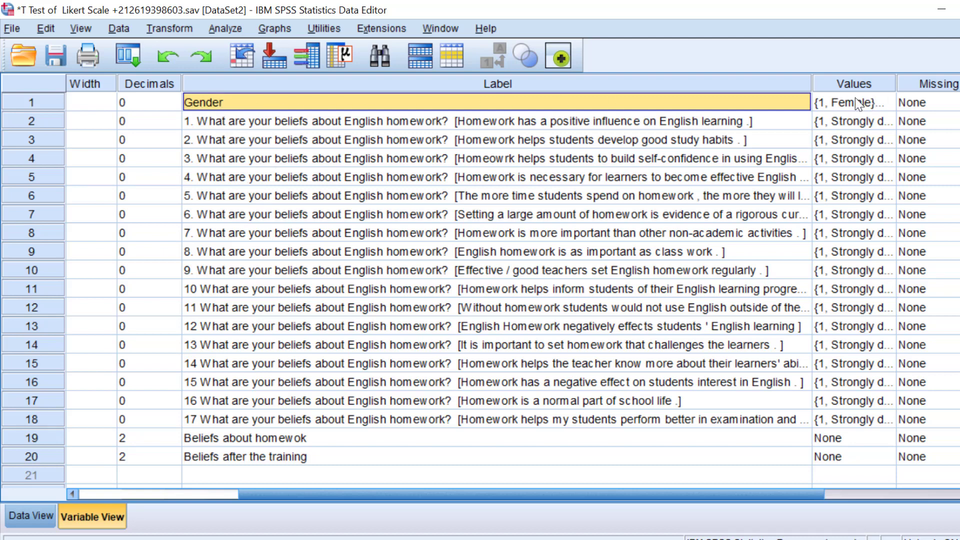
left_click(869, 103)
left_click(888, 104)
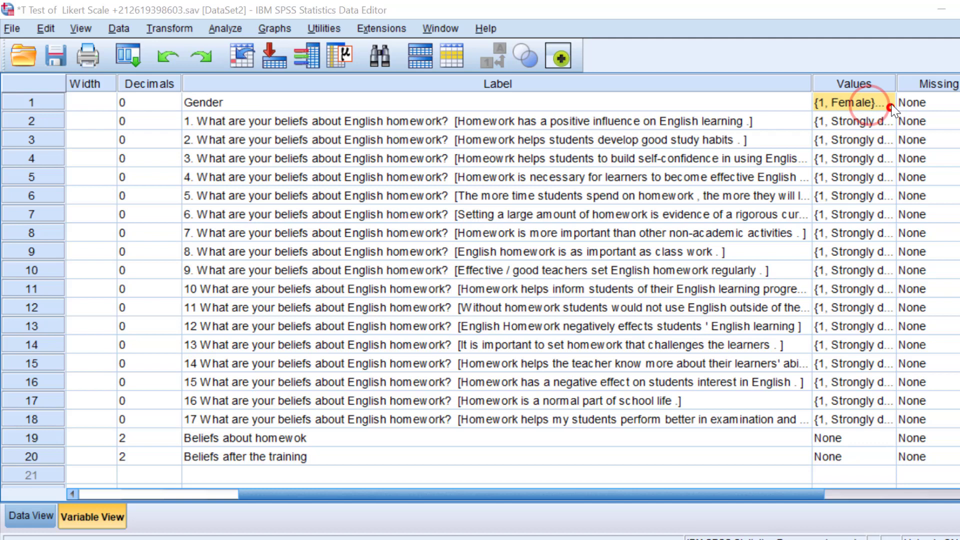
left_click(688, 166)
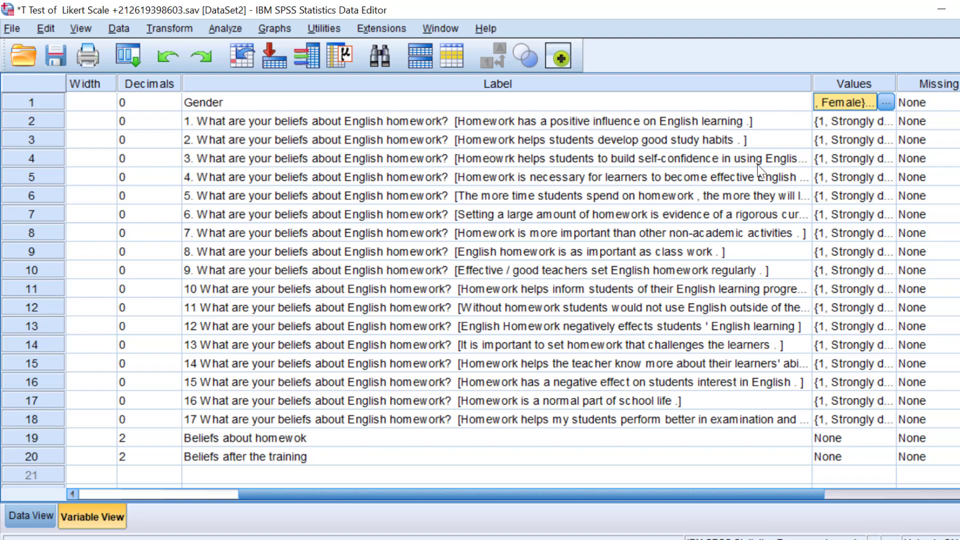
Step: View item 1's value labels, 1 = Strongly disagree to 5 = Strongly agree, and close them unchanged
double_click(883, 121)
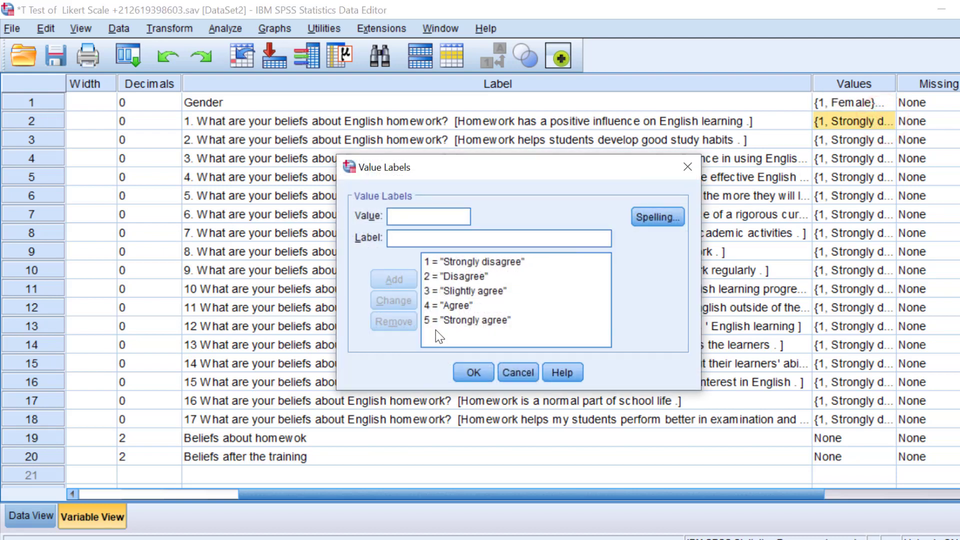
left_click(473, 375)
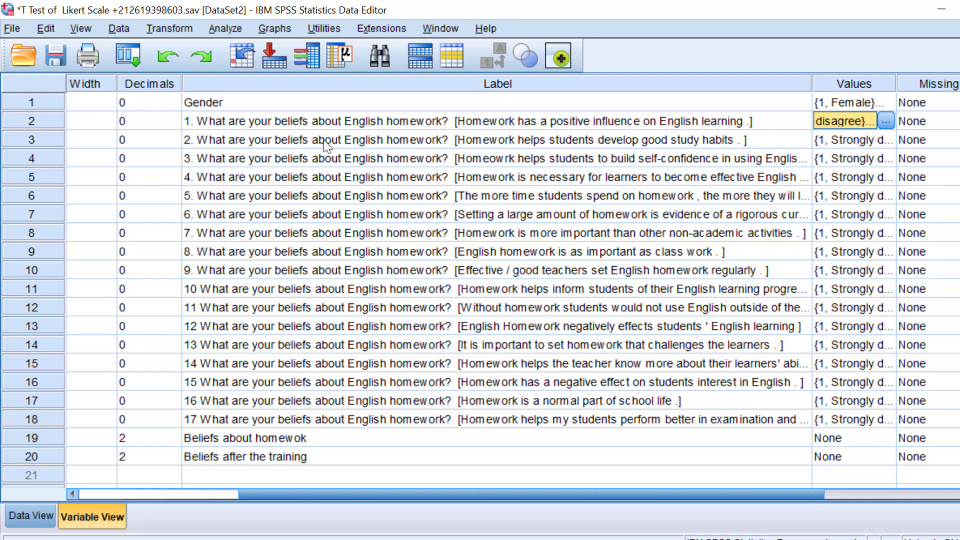
Step: In a new Compute Variable expression, insert the Statistical MEAN function
left_click(174, 28)
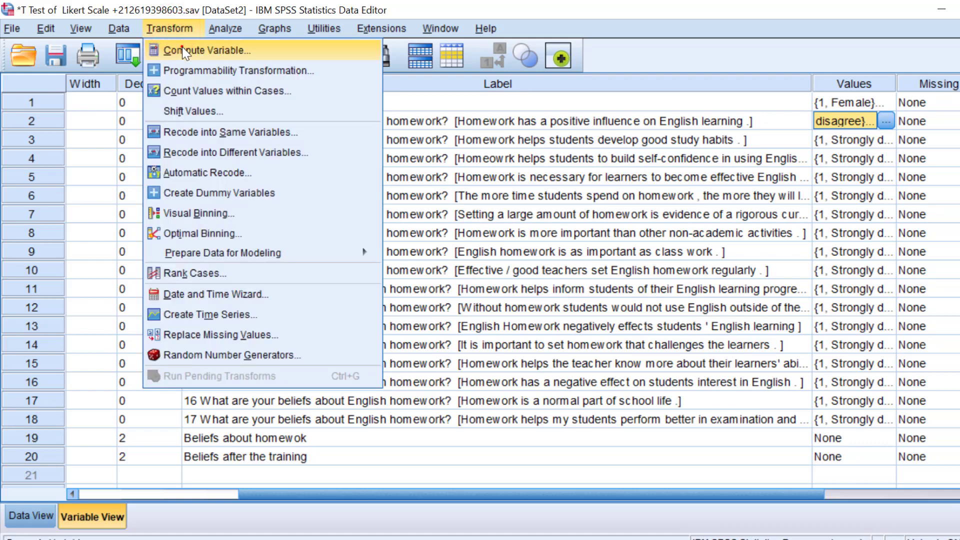
left_click(182, 48)
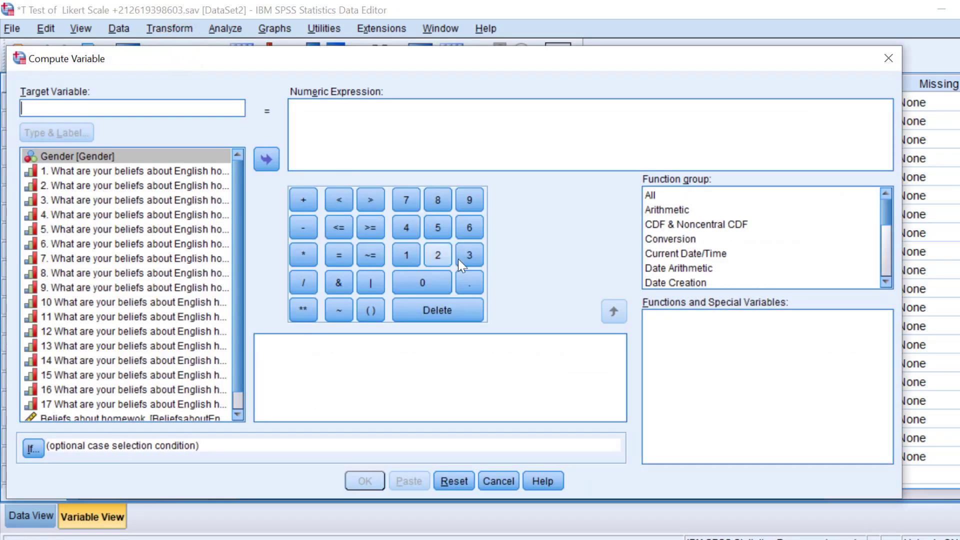
left_click(681, 268)
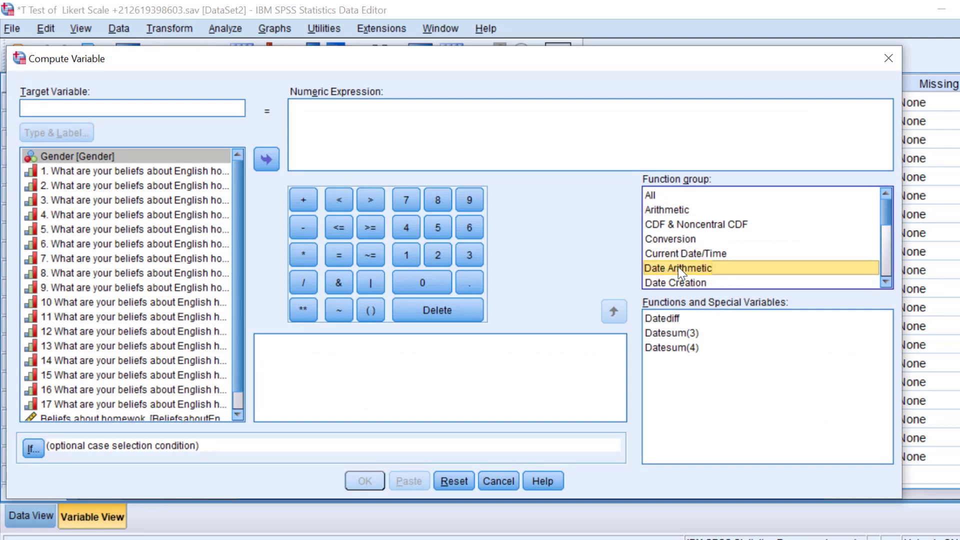
key("s")
key("s")
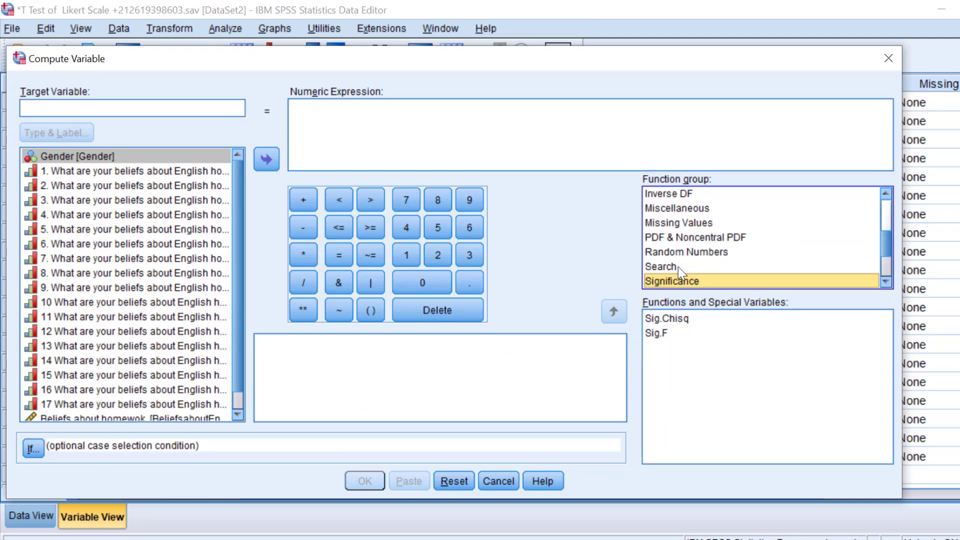
key("s")
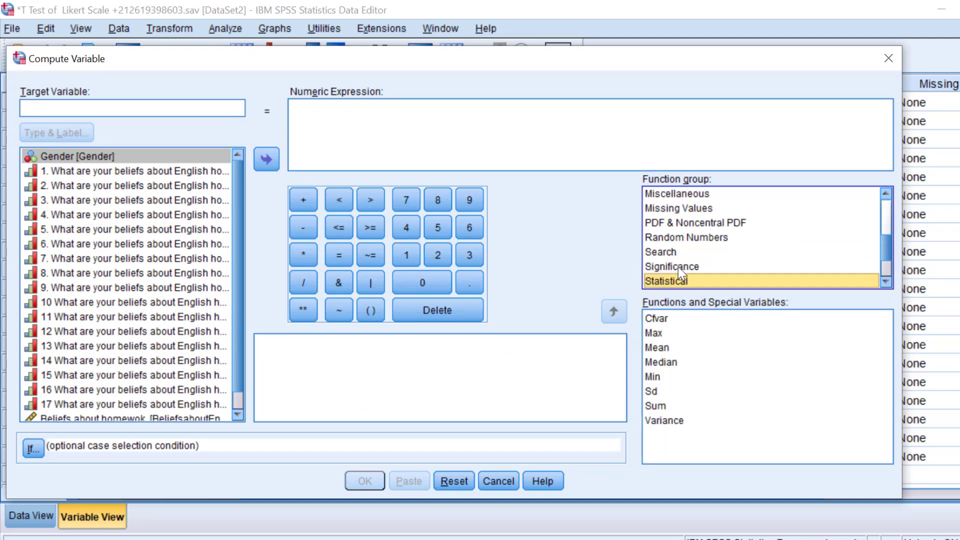
left_click(655, 347)
left_click(614, 312)
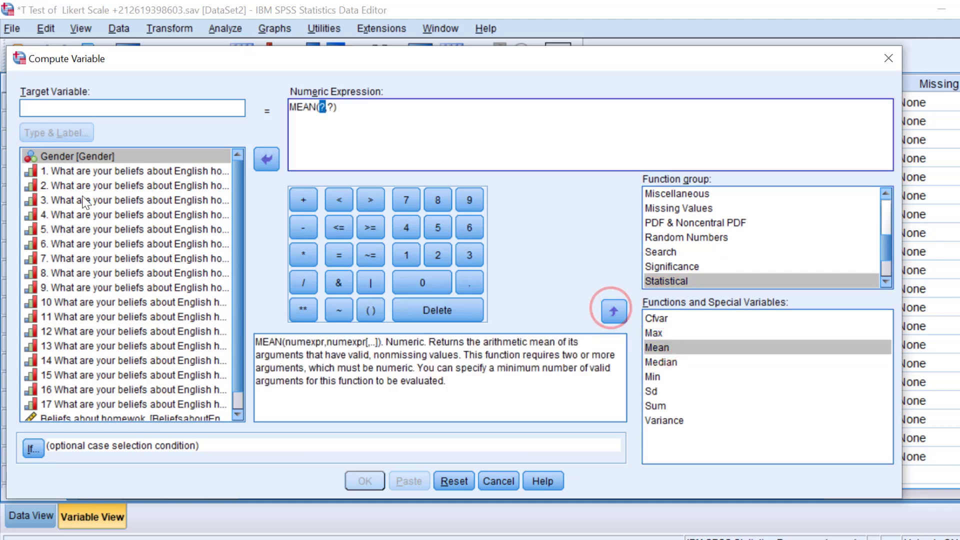
Step: Fill the MEAN function's arguments with homework-beliefs items 1 and 2
left_click(74, 173)
left_click(266, 159)
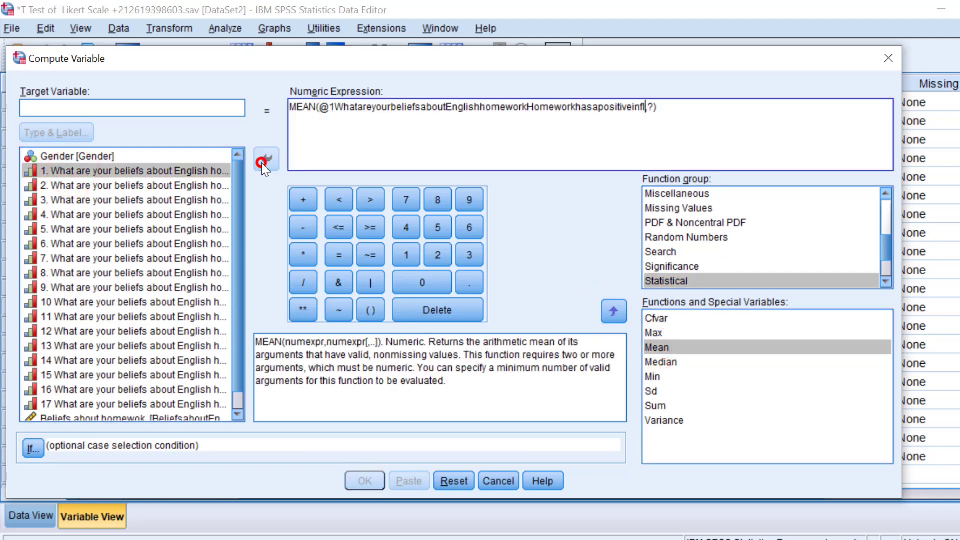
double_click(651, 107)
left_click(175, 184)
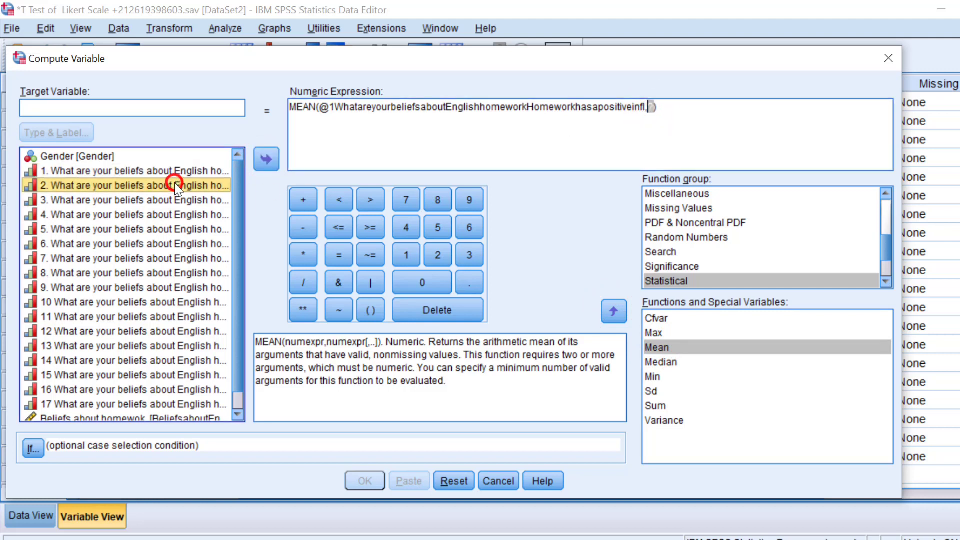
left_click(263, 158)
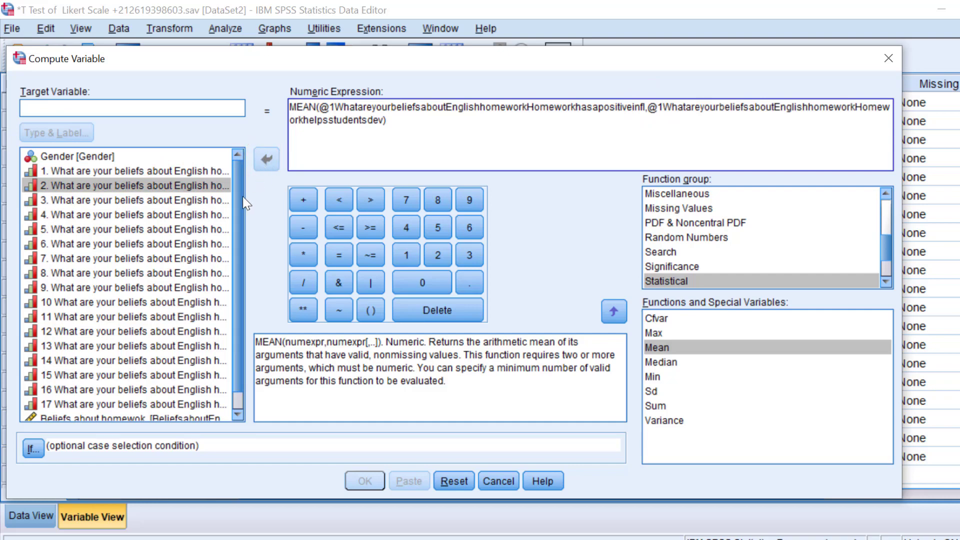
Step: Close Compute Variable without computing and jump to the Beliefs about homewok score's data column
left_click_drag(382, 59, 227, 113)
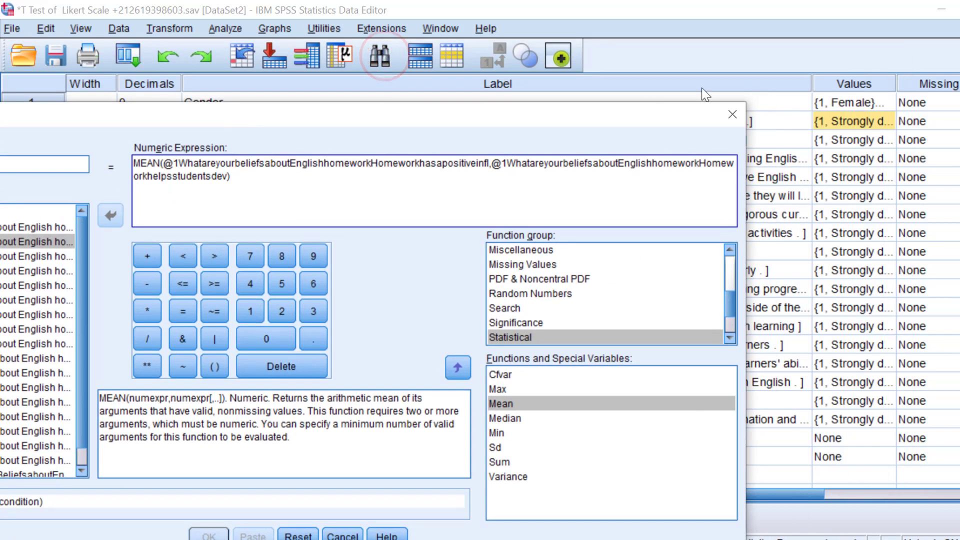
left_click(732, 115)
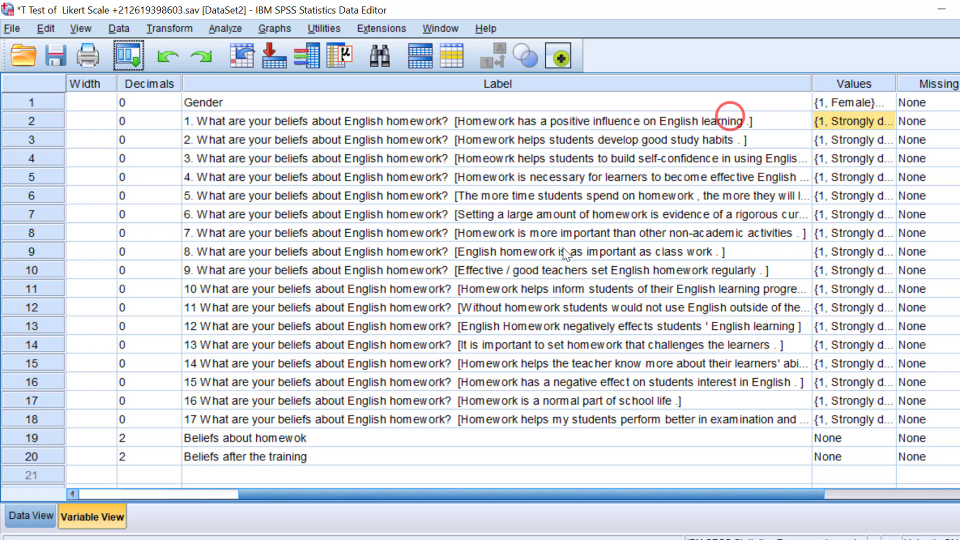
scroll(391, 322, "down", 3)
scroll(194, 316, "up", 2)
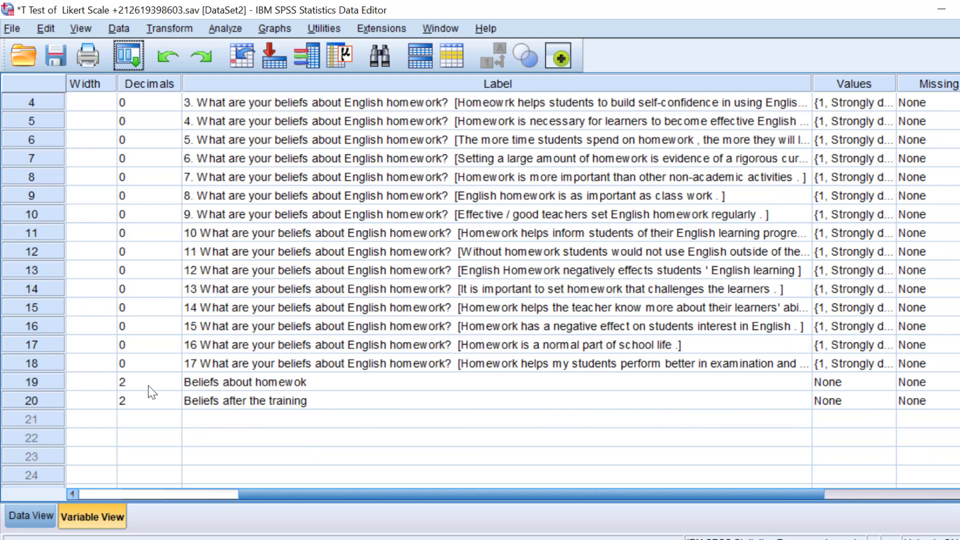
left_click(222, 387)
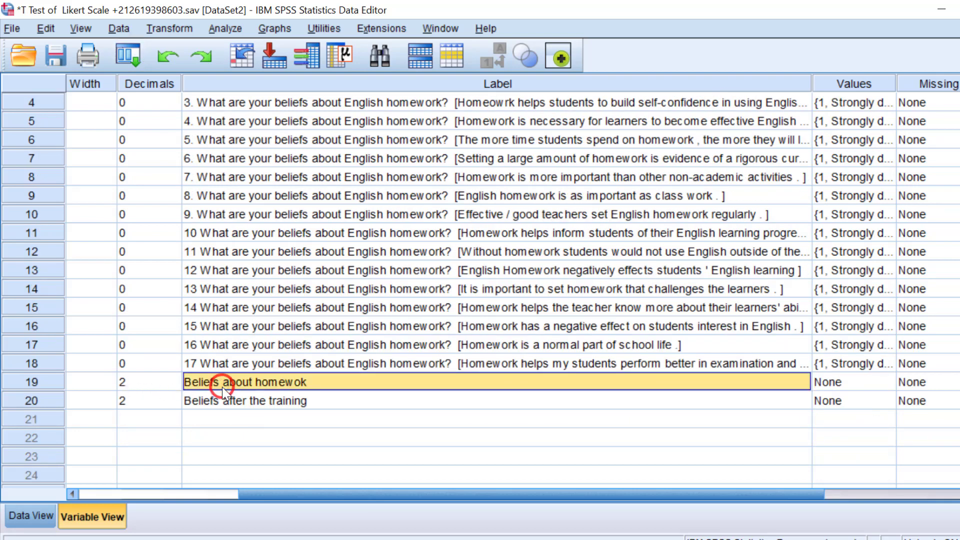
left_click(34, 381)
double_click(34, 381)
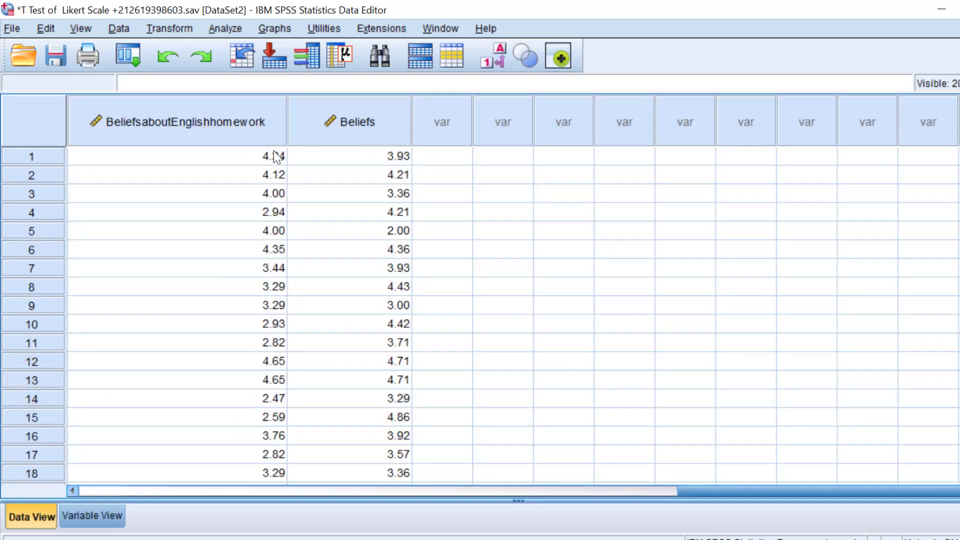
Step: Scroll the data grid back to Gender and toggle Value Labels on, then off again
left_click(267, 131)
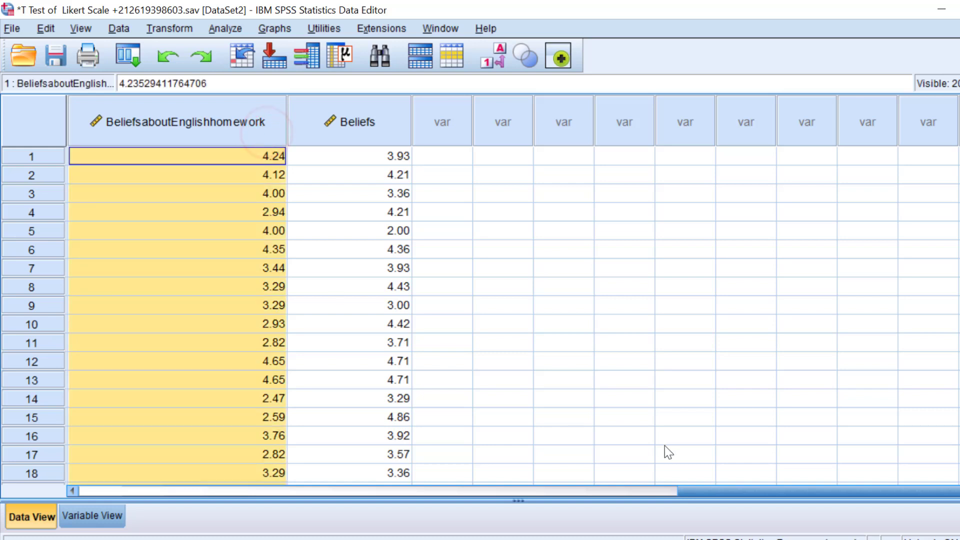
left_click(664, 492)
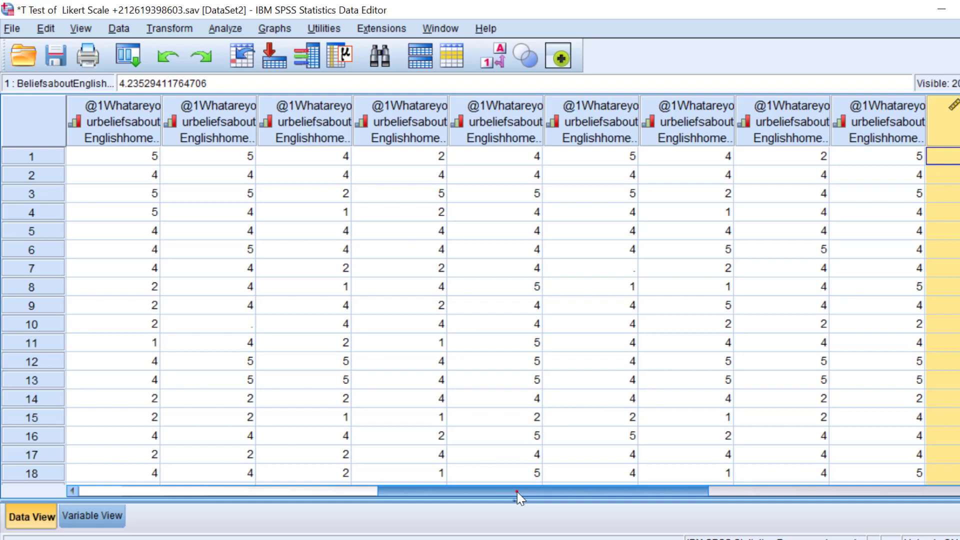
left_click_drag(517, 491, 573, 499)
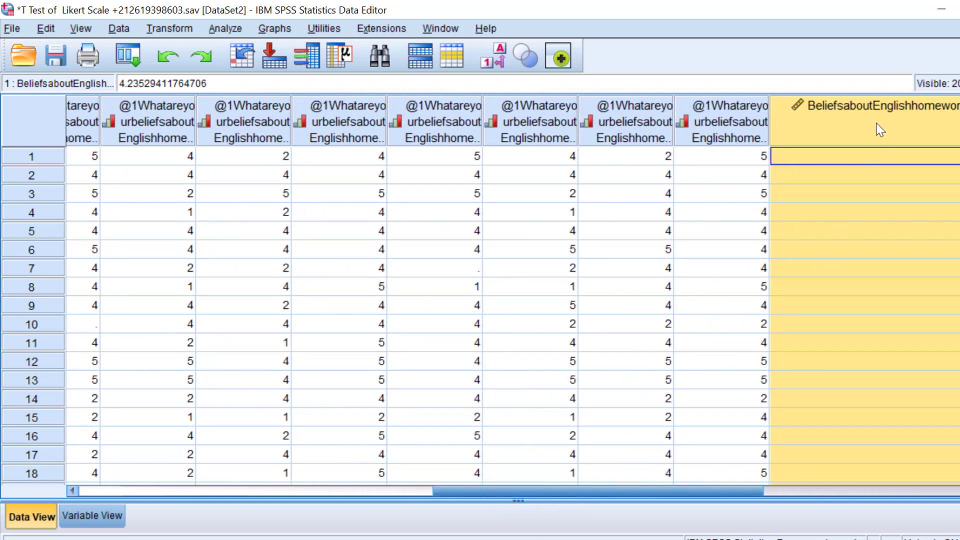
mouse_move(876, 122)
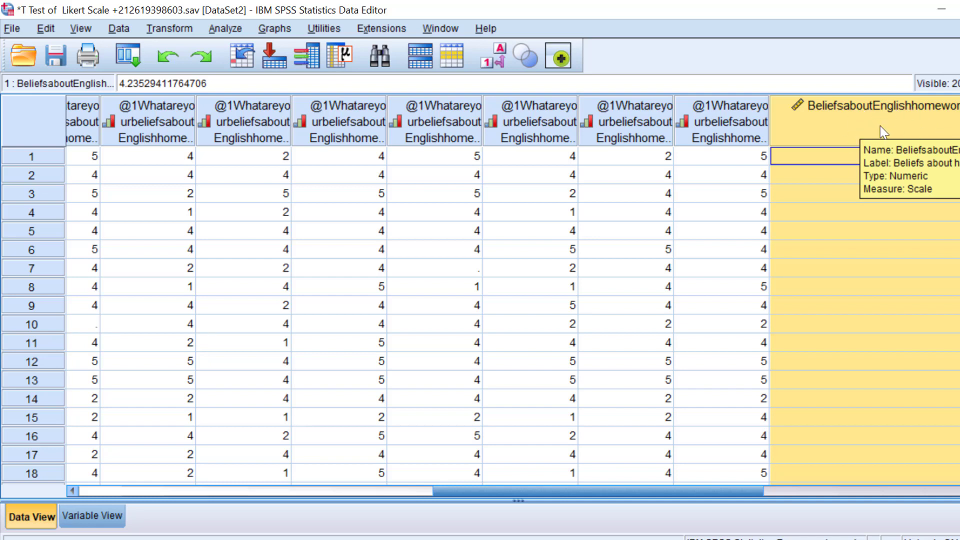
left_click_drag(533, 494, 128, 470)
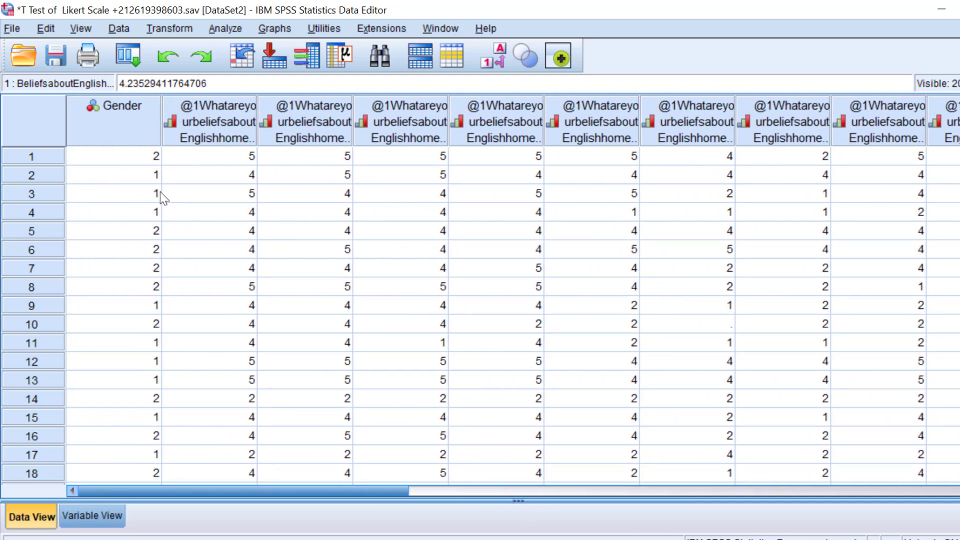
left_click(493, 56)
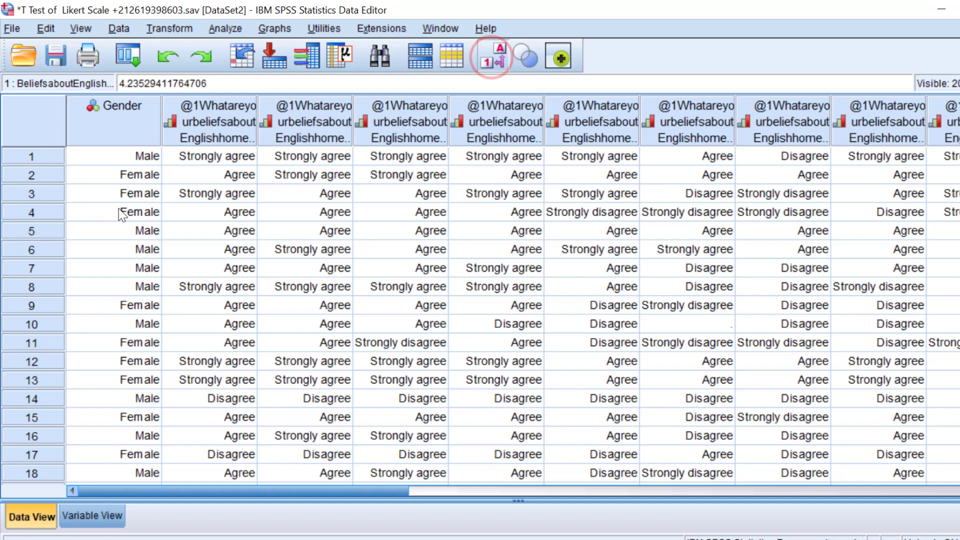
left_click(492, 57)
Step: Return to Variable View and start Analyze > Compare Means > Independent-Samples T Test
left_click(81, 517)
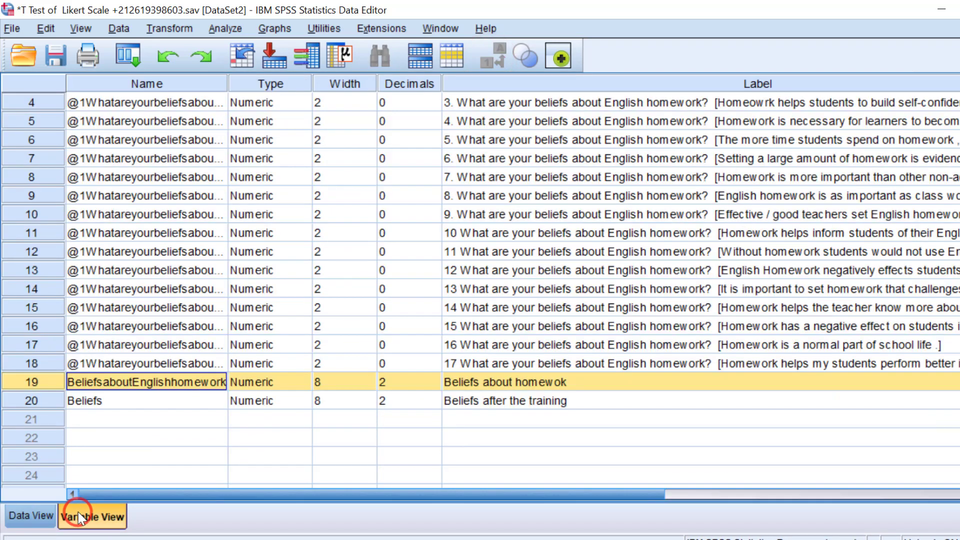
left_click(225, 29)
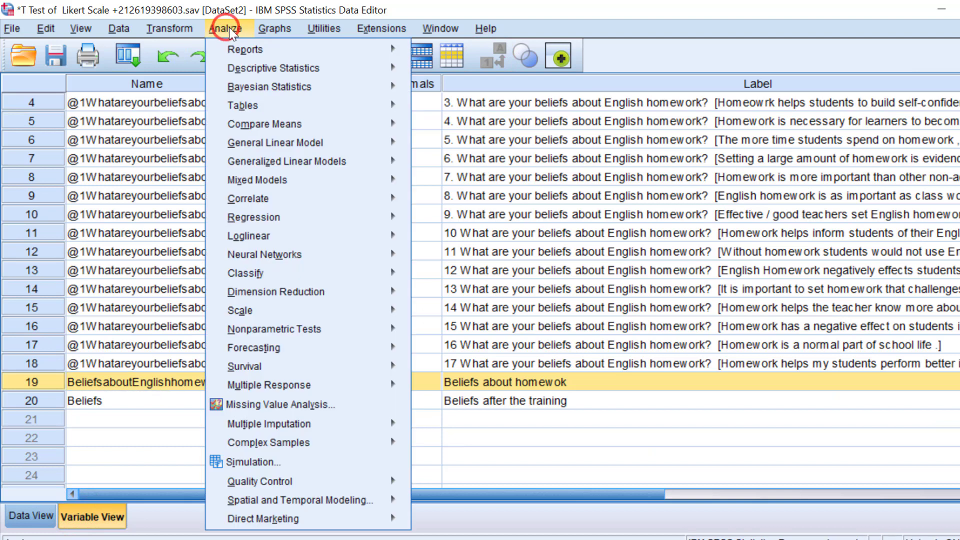
mouse_move(263, 146)
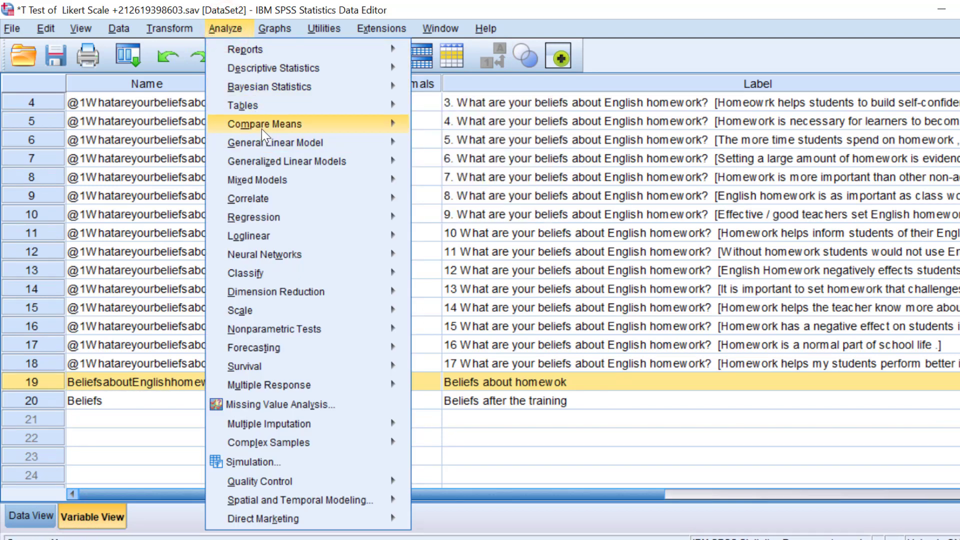
mouse_move(264, 127)
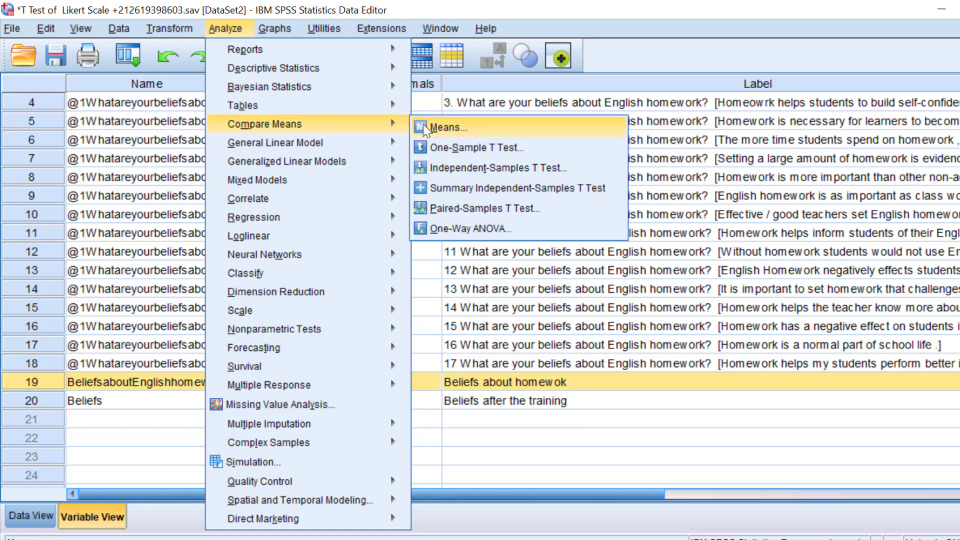
left_click(506, 169)
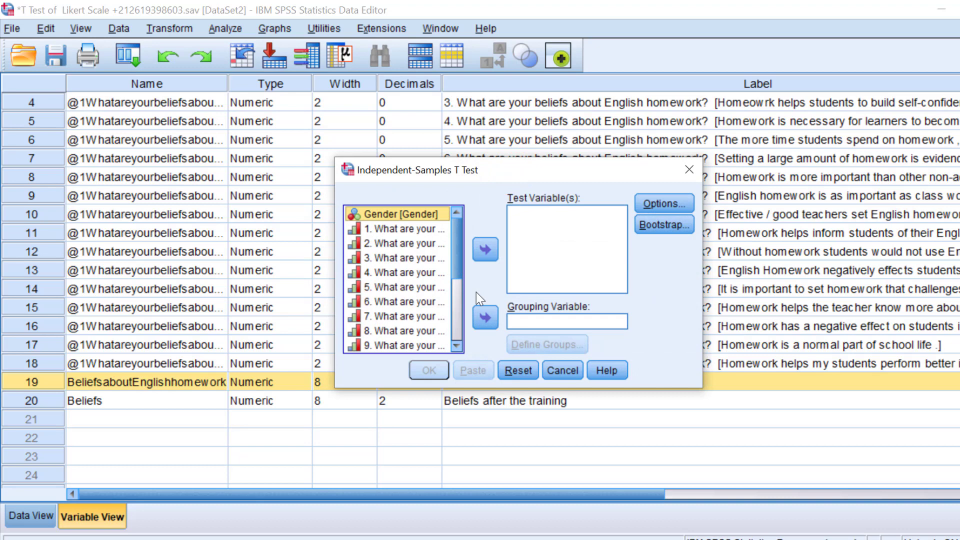
Step: Set Gender as the grouping variable with groups defined as 1 and 2
left_click(487, 310)
left_click(528, 345)
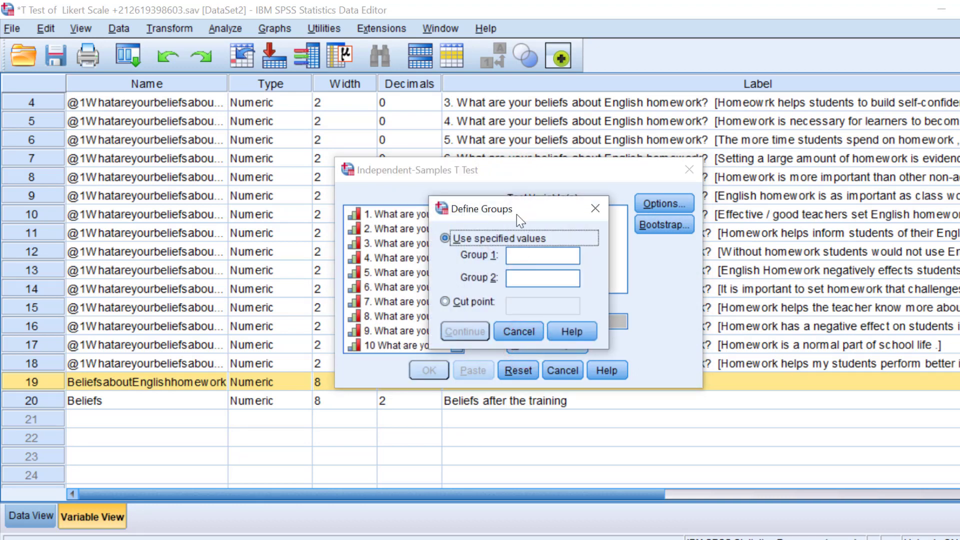
left_click_drag(517, 214, 574, 213)
left_click(578, 255)
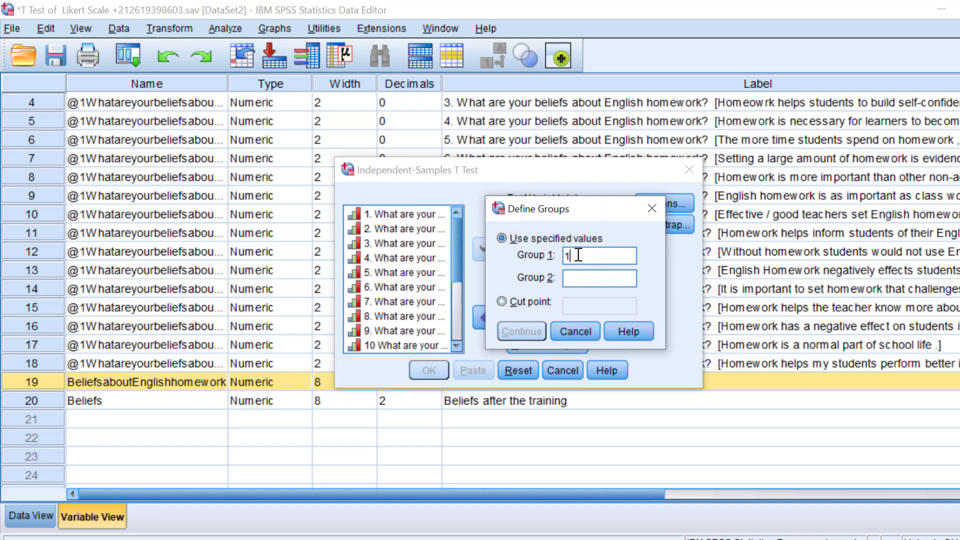
left_click(568, 279)
type("1")
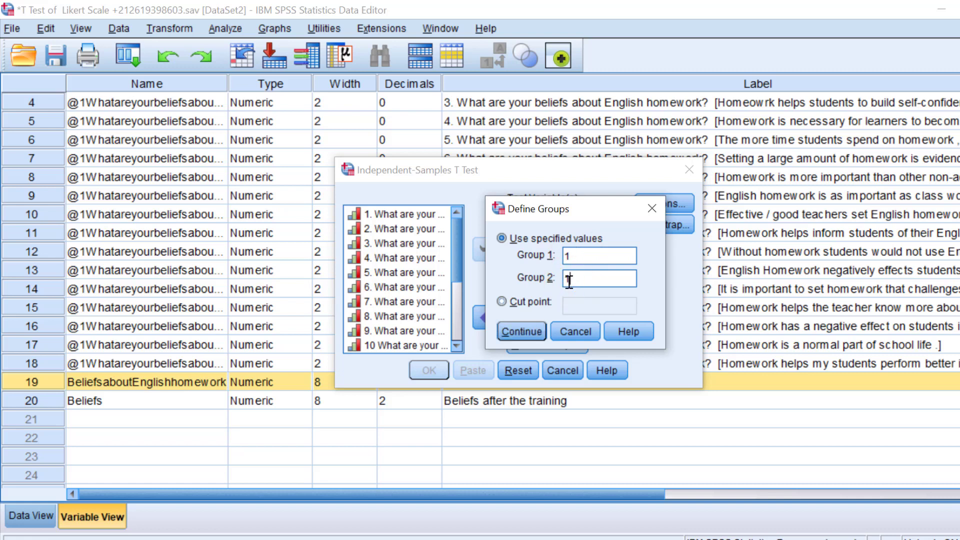
key("BackSpace")
type("2")
left_click(518, 333)
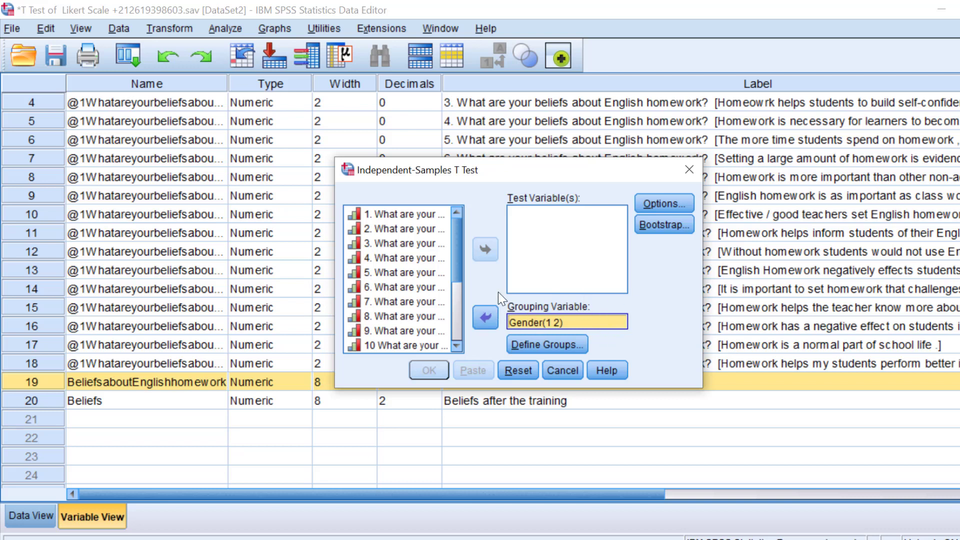
Step: Test the homework beliefs score with a 95% confidence interval and run the t test
left_click_drag(456, 262, 456, 327)
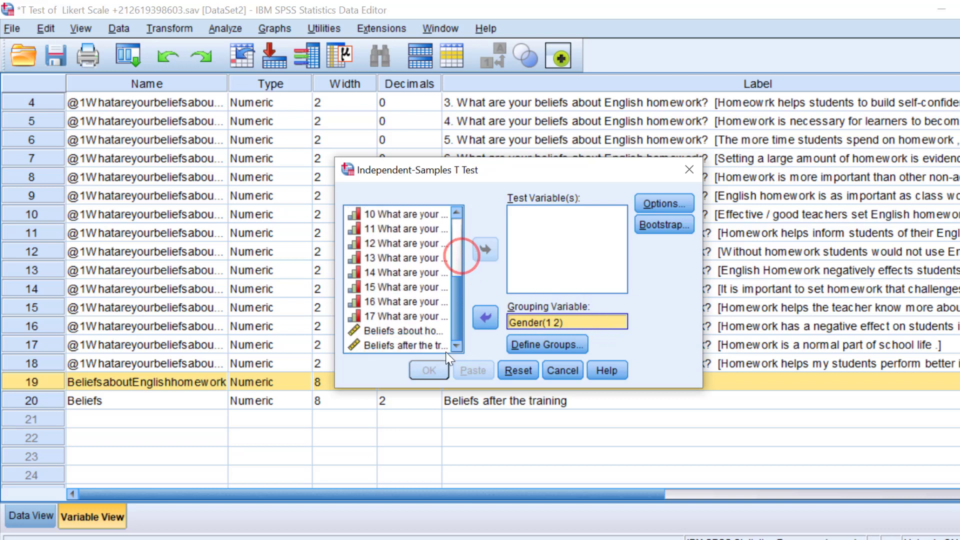
left_click(377, 331)
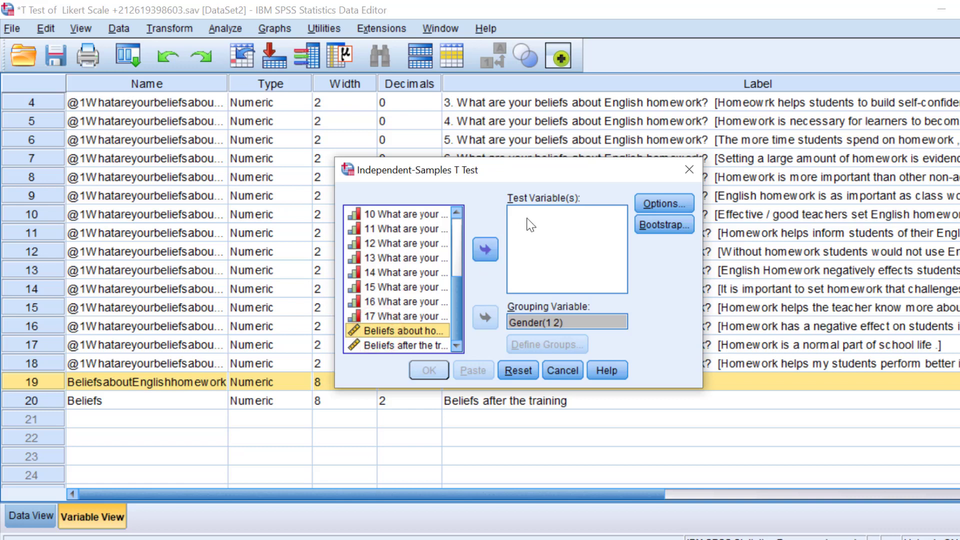
left_click(486, 248)
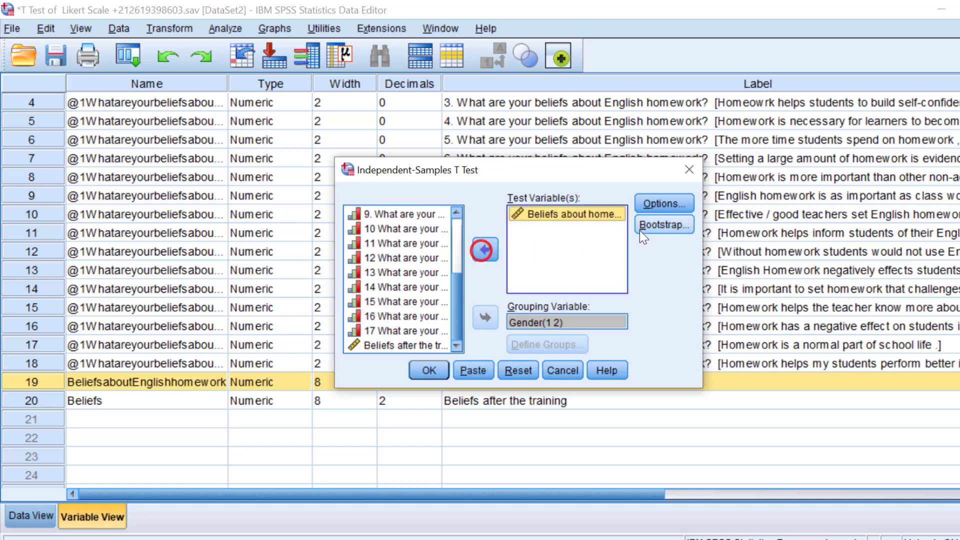
left_click(665, 203)
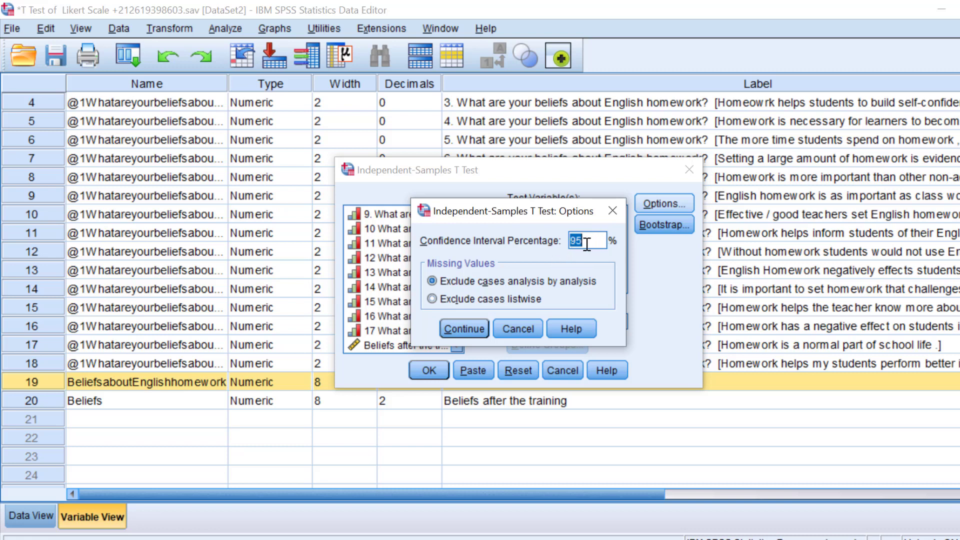
left_click(464, 329)
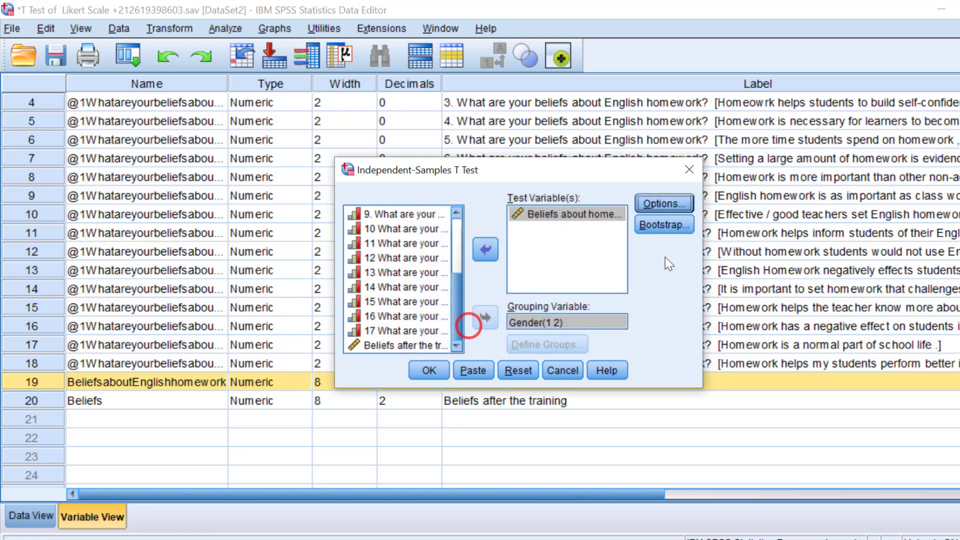
left_click(715, 285)
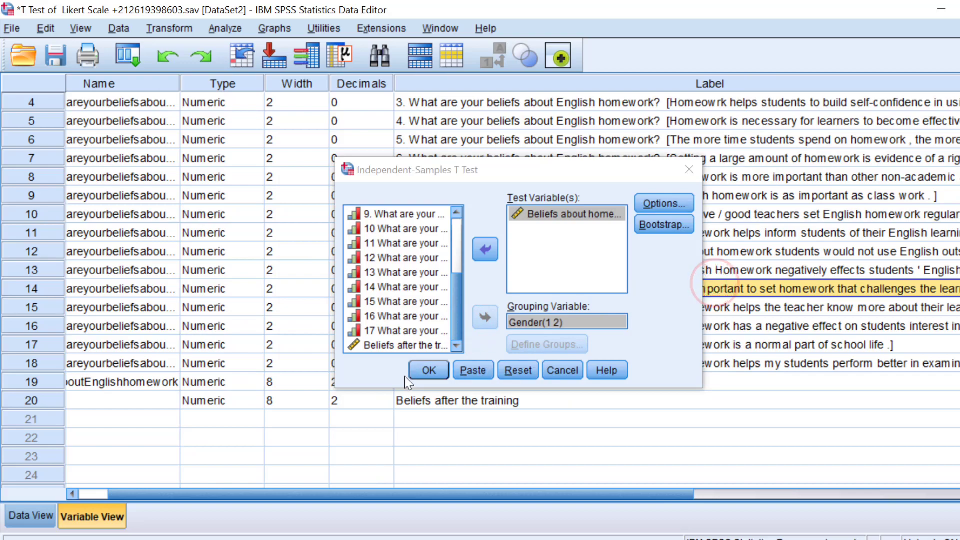
left_click(421, 376)
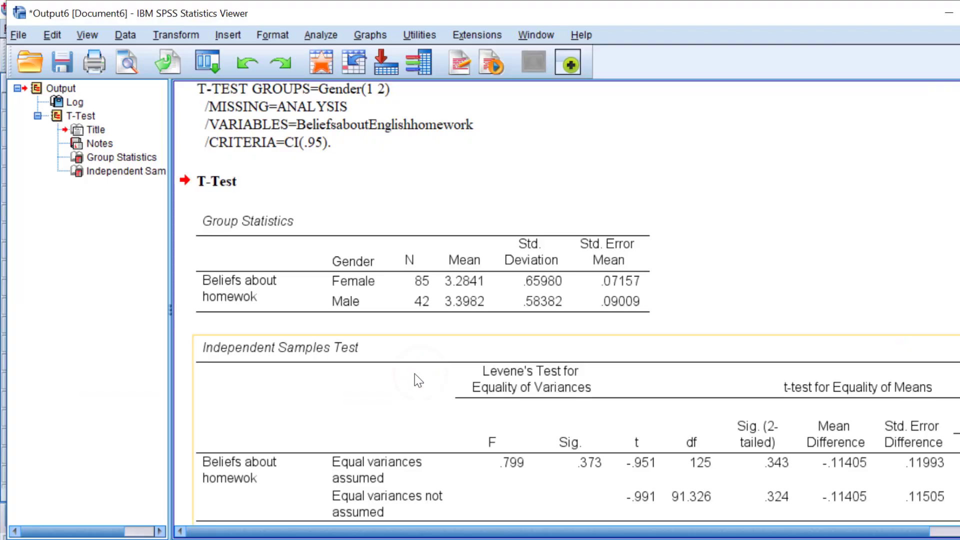
Step: Scroll through the t-test output, then switch back to the Likert Scale data file
left_click(346, 304)
scroll(348, 304, "down", 1)
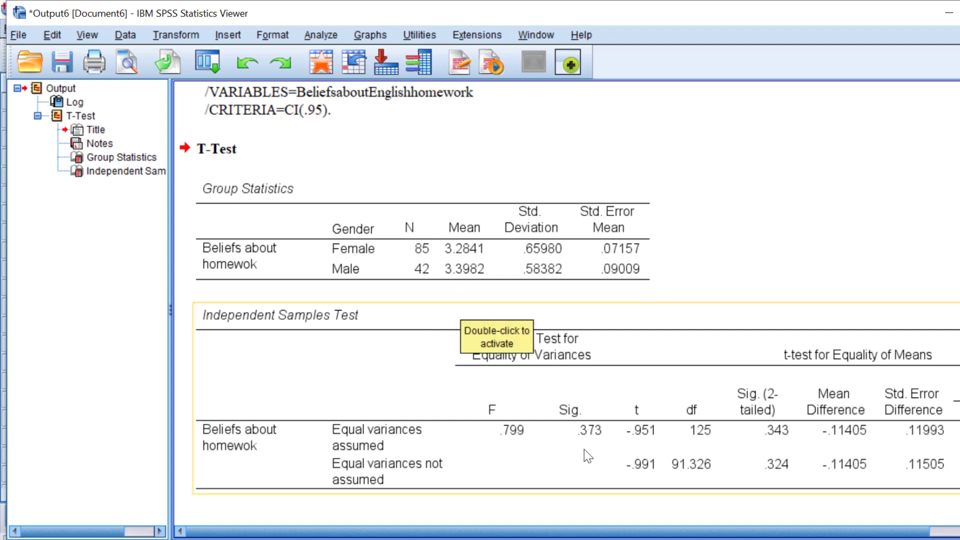
left_click(611, 527)
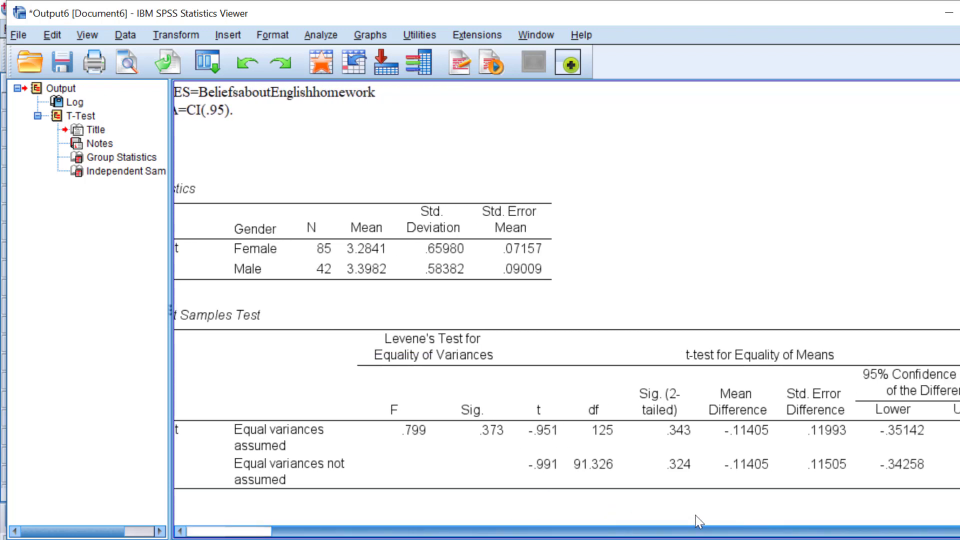
scroll(698, 522, "left", 3)
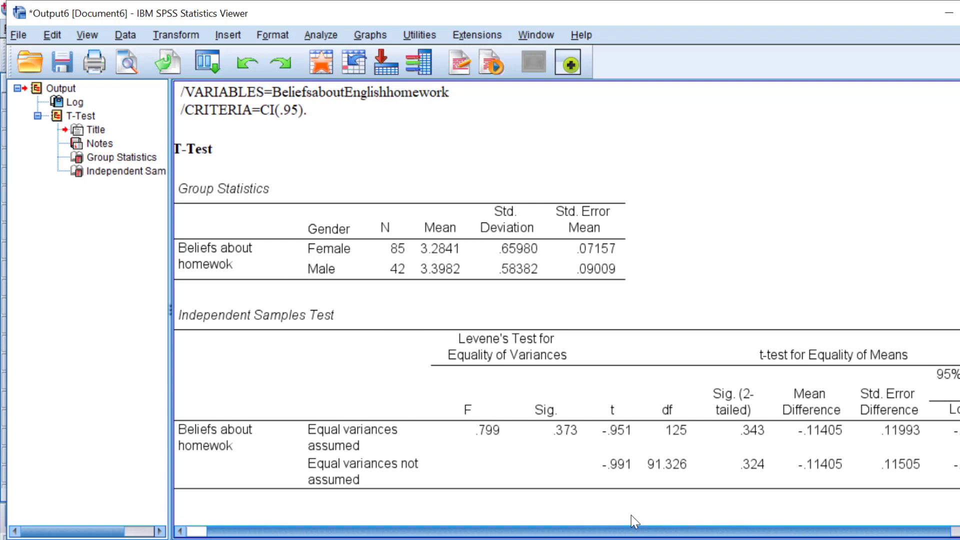
scroll(631, 516, "right", 3)
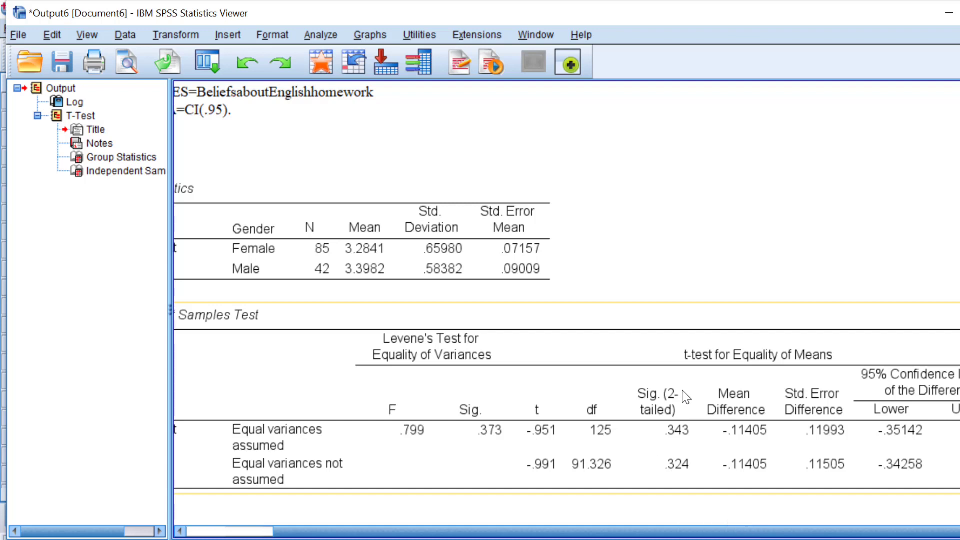
mouse_move(452, 528)
left_mouse_down()
mouse_move(391, 530)
mouse_move(335, 513)
mouse_move(463, 510)
mouse_move(332, 515)
left_mouse_up()
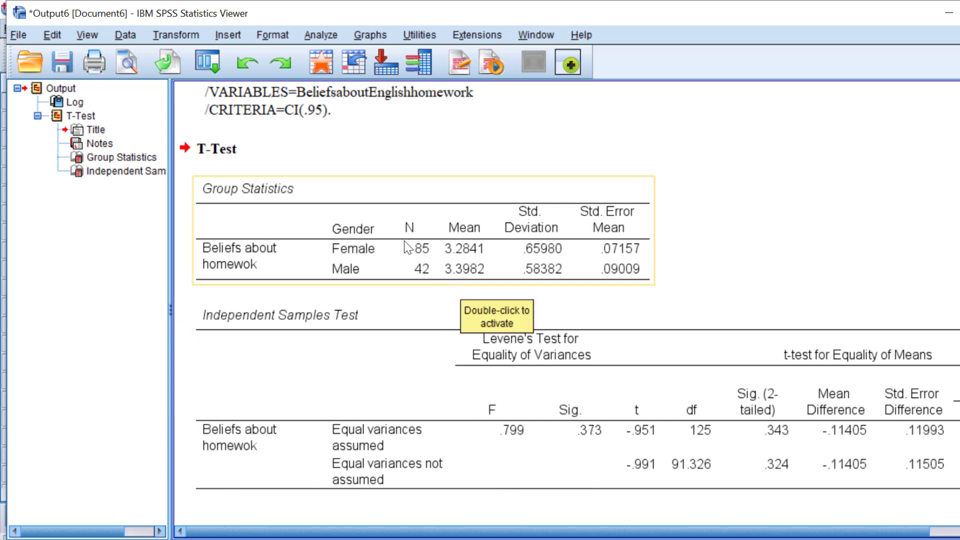
mouse_move(461, 539)
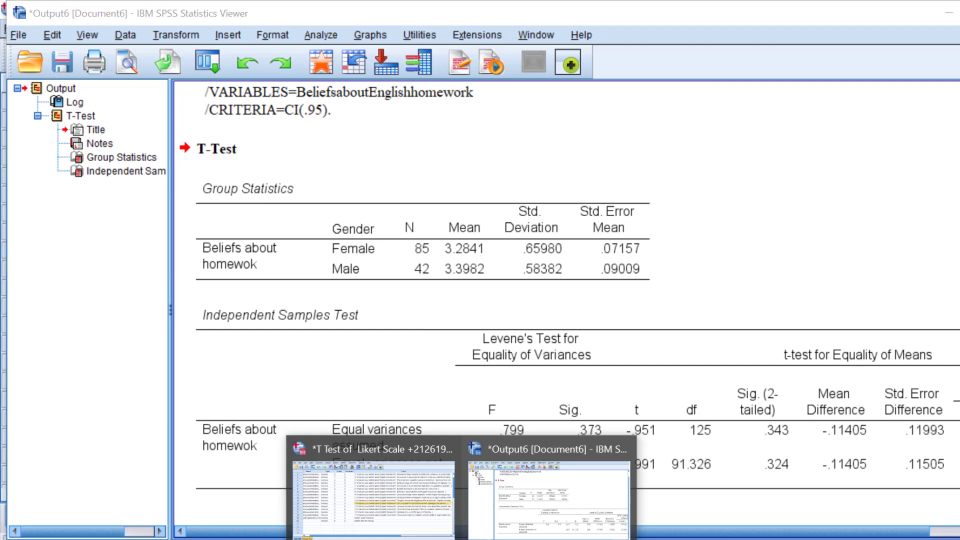
left_click(422, 513)
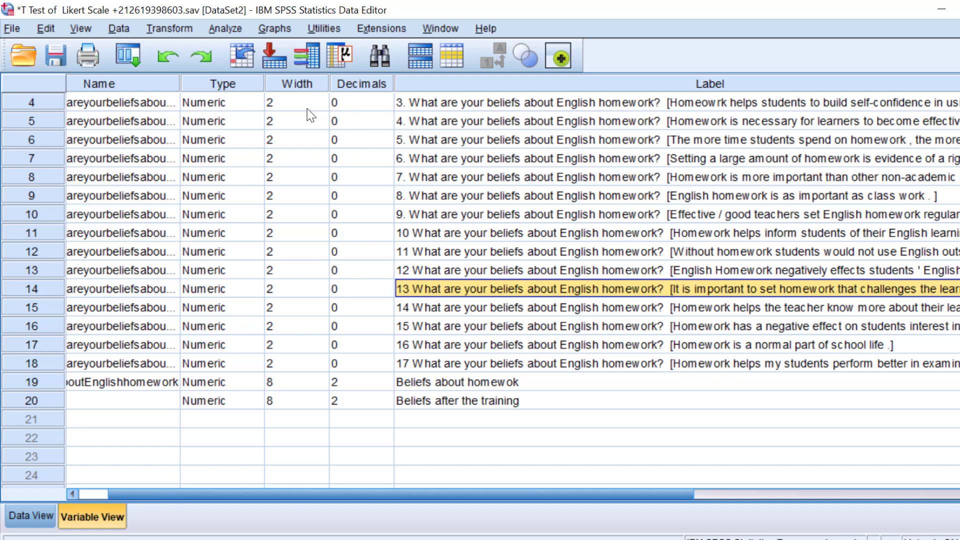
Step: Open the Analyze > Nonparametric Tests > Independent Samples setup
left_click(472, 345)
scroll(468, 345, "up", 1)
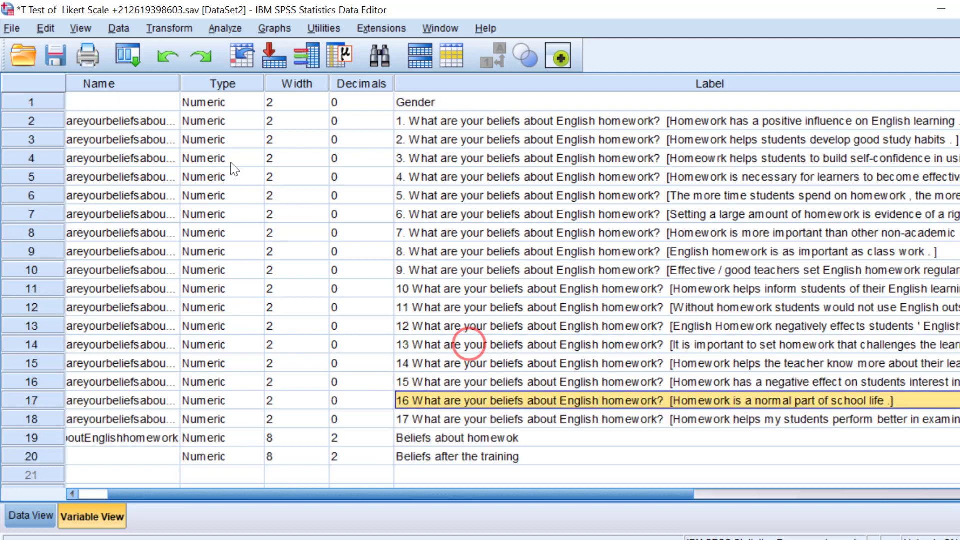
left_click(225, 30)
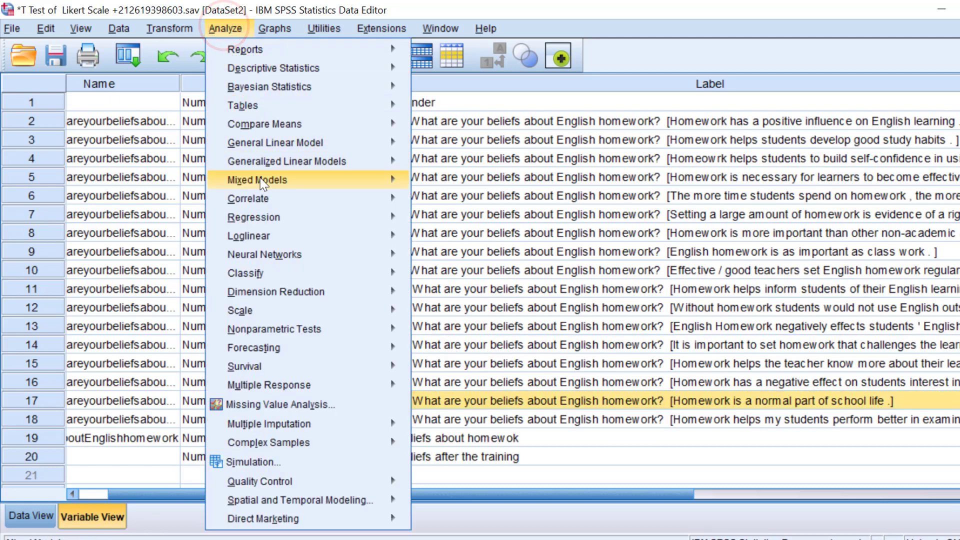
mouse_move(276, 333)
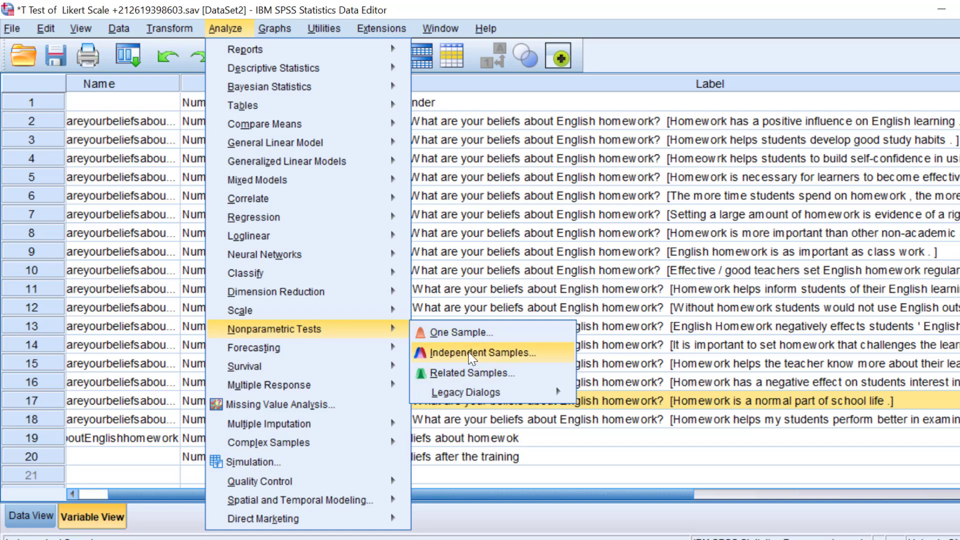
left_click(452, 350)
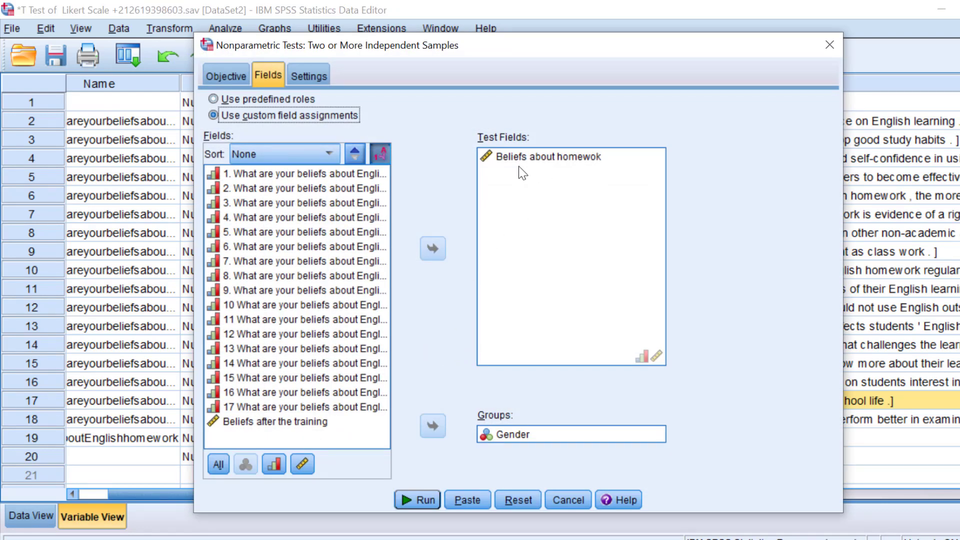
Step: Reset the fields, test Beliefs about homewok grouped by Gender, and run the test
left_click(518, 500)
scroll(396, 230, "down", 1)
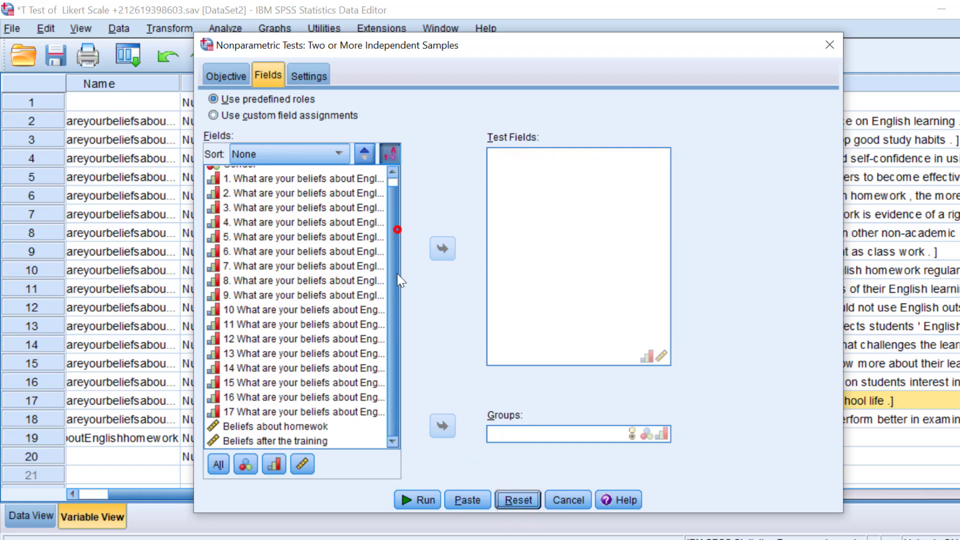
left_click(268, 428)
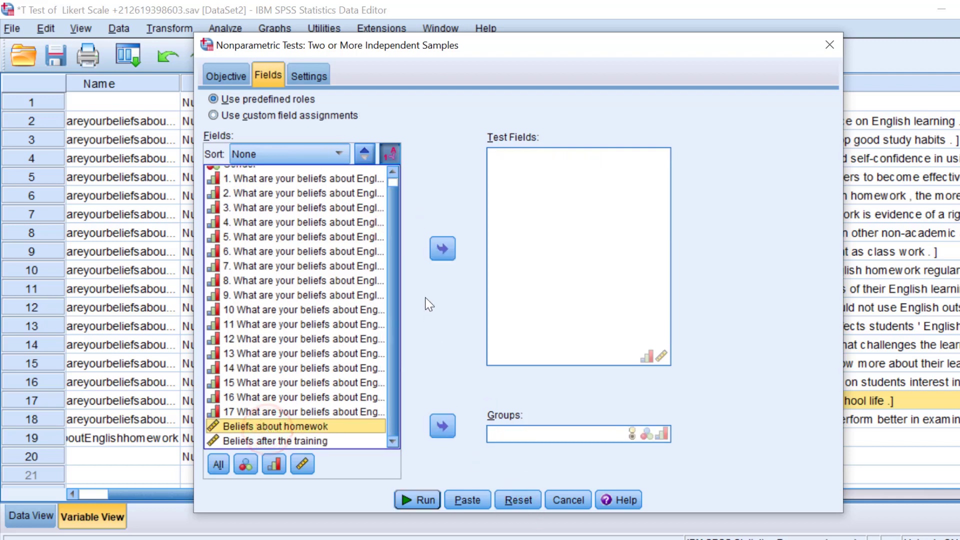
left_click(442, 248)
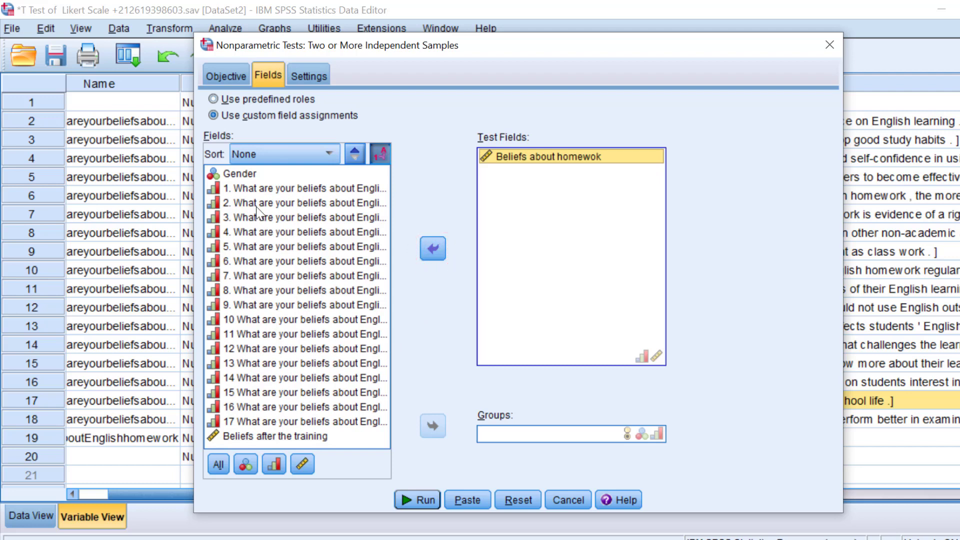
left_click(242, 172)
left_click(432, 426)
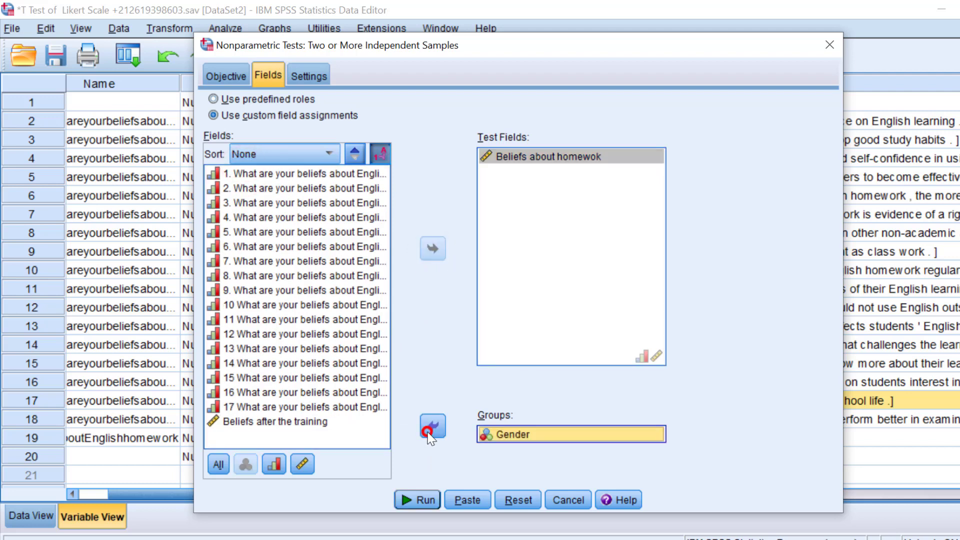
left_click(416, 500)
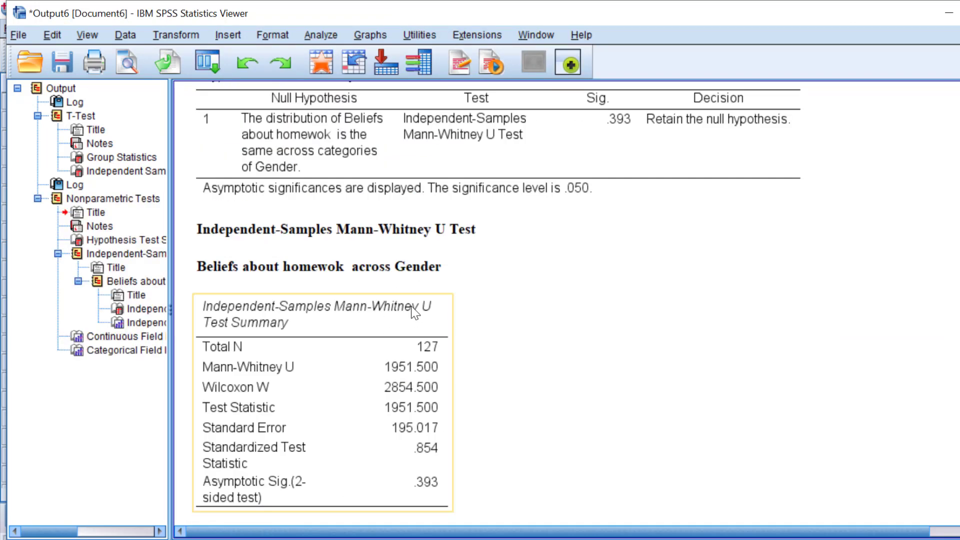
scroll(368, 344, "down", 3)
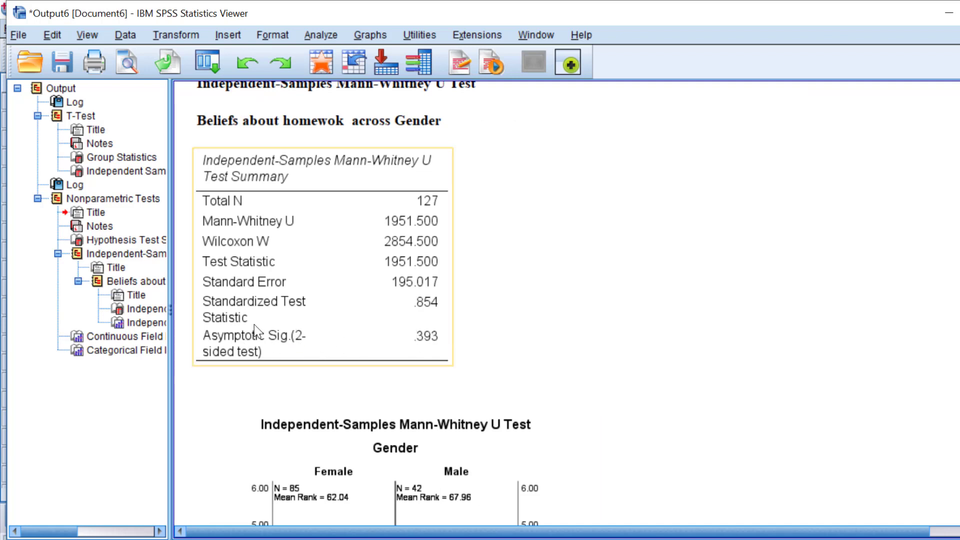
scroll(314, 373, "down", 2)
scroll(424, 361, "down", 2)
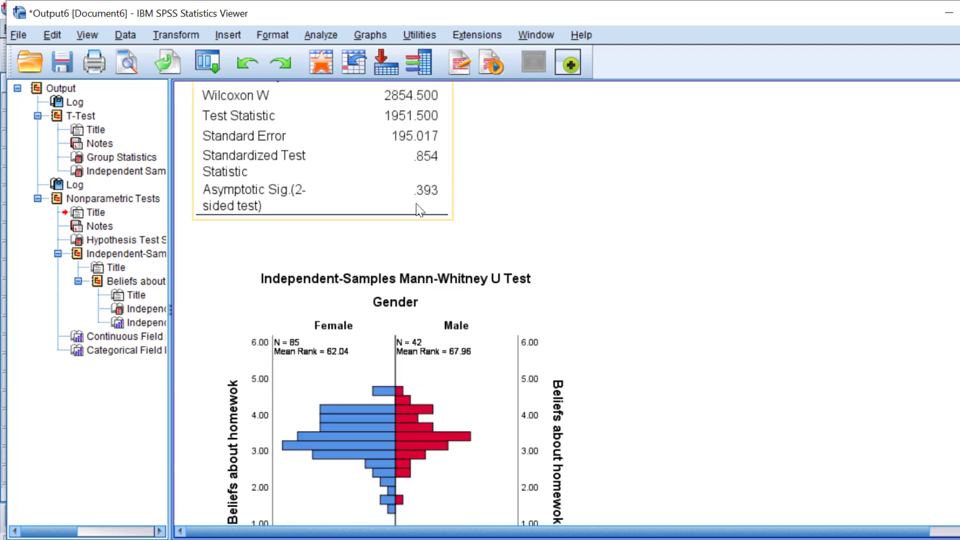
scroll(421, 205, "down", 4)
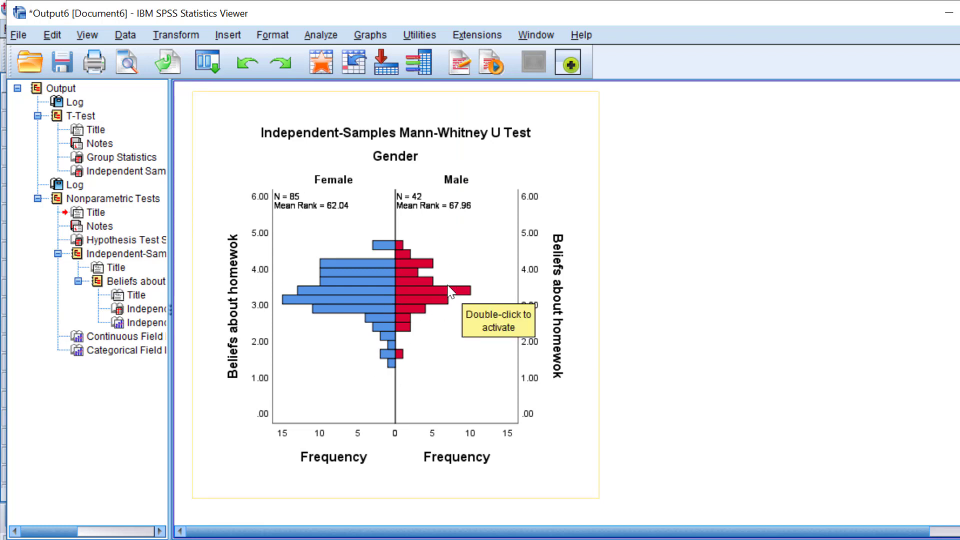
scroll(455, 290, "up", 2)
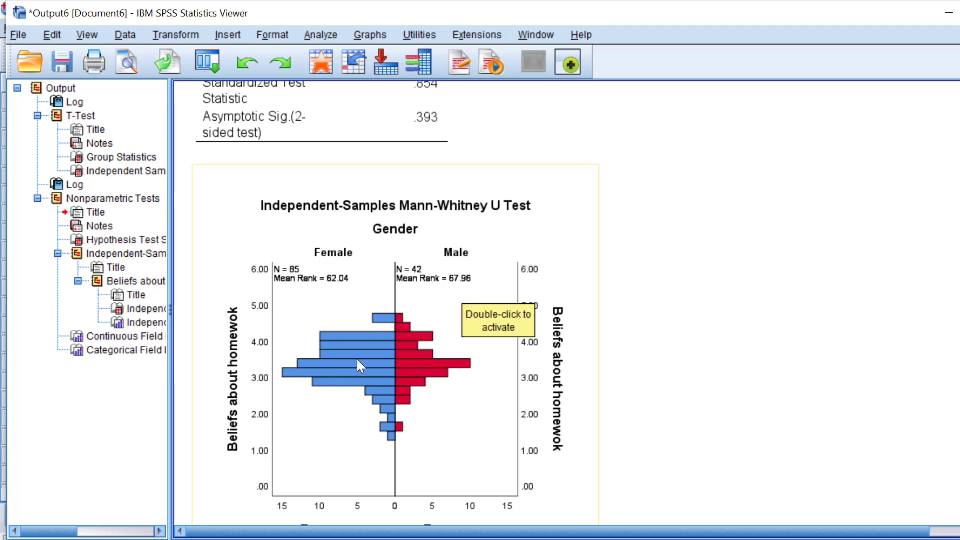
scroll(359, 398, "down", 1)
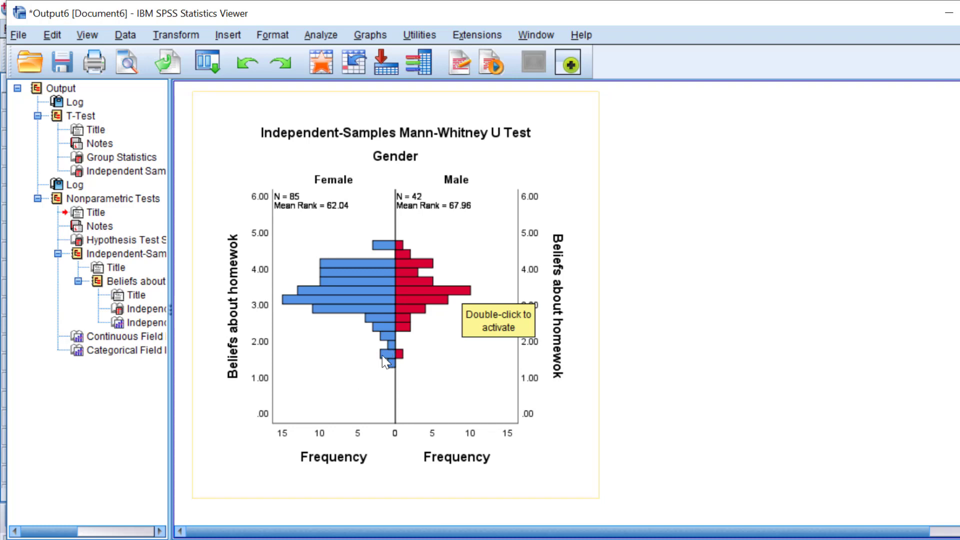
scroll(368, 320, "up", 1)
scroll(368, 321, "down", 1)
scroll(416, 259, "up", 2)
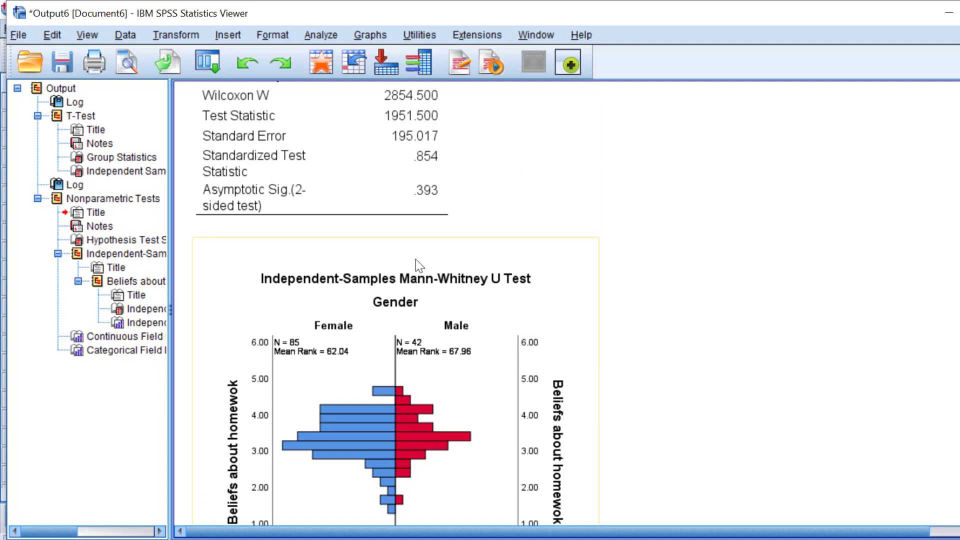
scroll(416, 259, "up", 4)
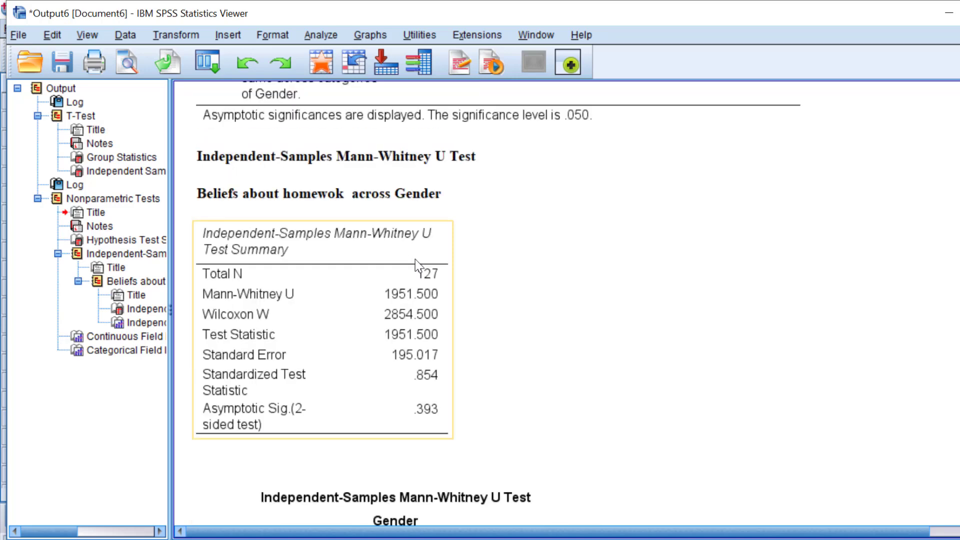
scroll(415, 265, "down", 5)
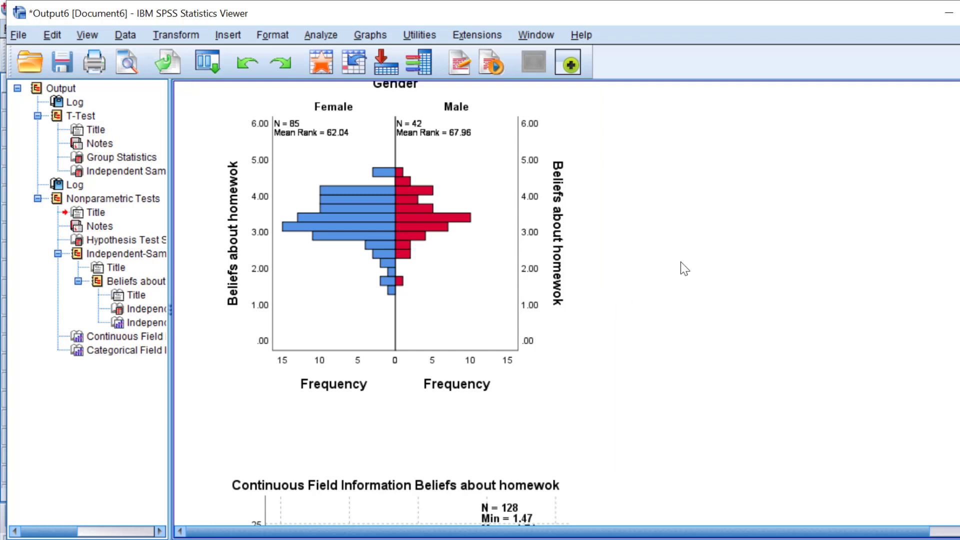
scroll(653, 255, "down", 5)
scroll(653, 255, "up", 4)
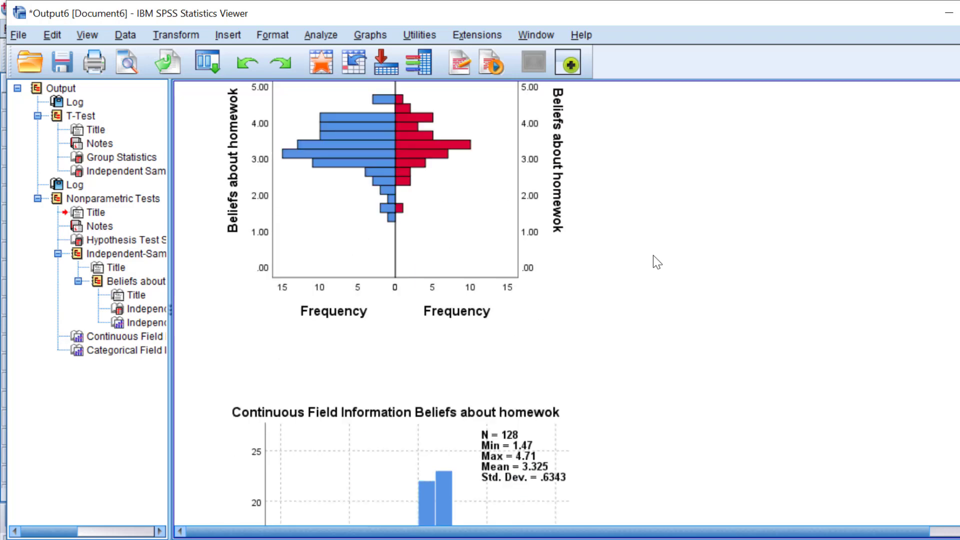
scroll(653, 256, "up", 7)
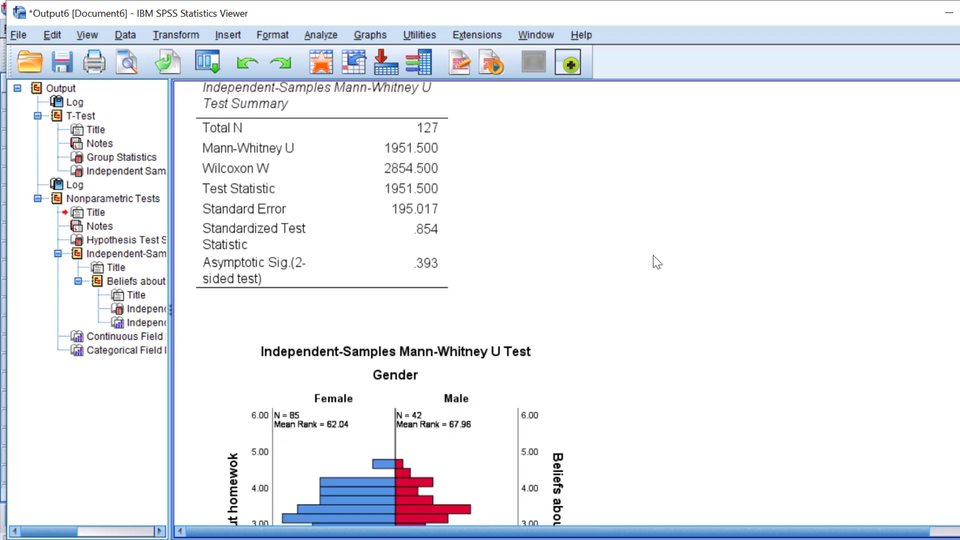